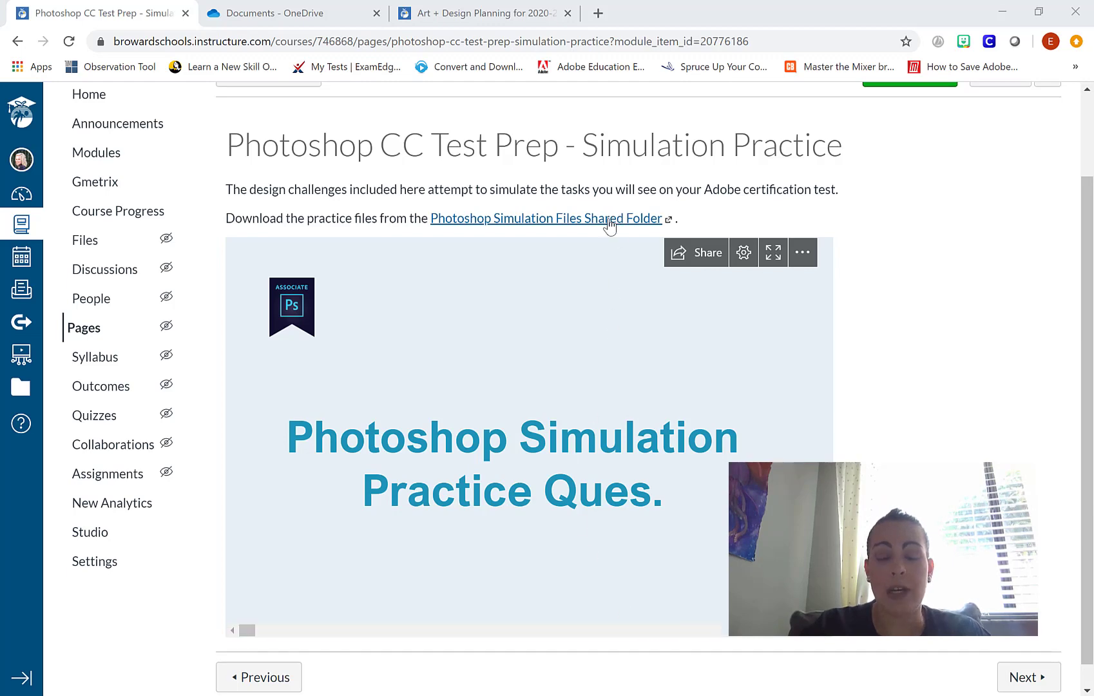
- Scroll up the Photoshop CC Test Prep page to reach the shared folder link
{"action": "scroll", "coordinate": [604, 222], "scroll_direction": "up", "scroll_amount": 1}
- Open PSD_Simulation_Files_Shared_Folder, scroll to the end of the files, and select PSD_Q35.psd
{"action": "left_click", "coordinate": [606, 243]}
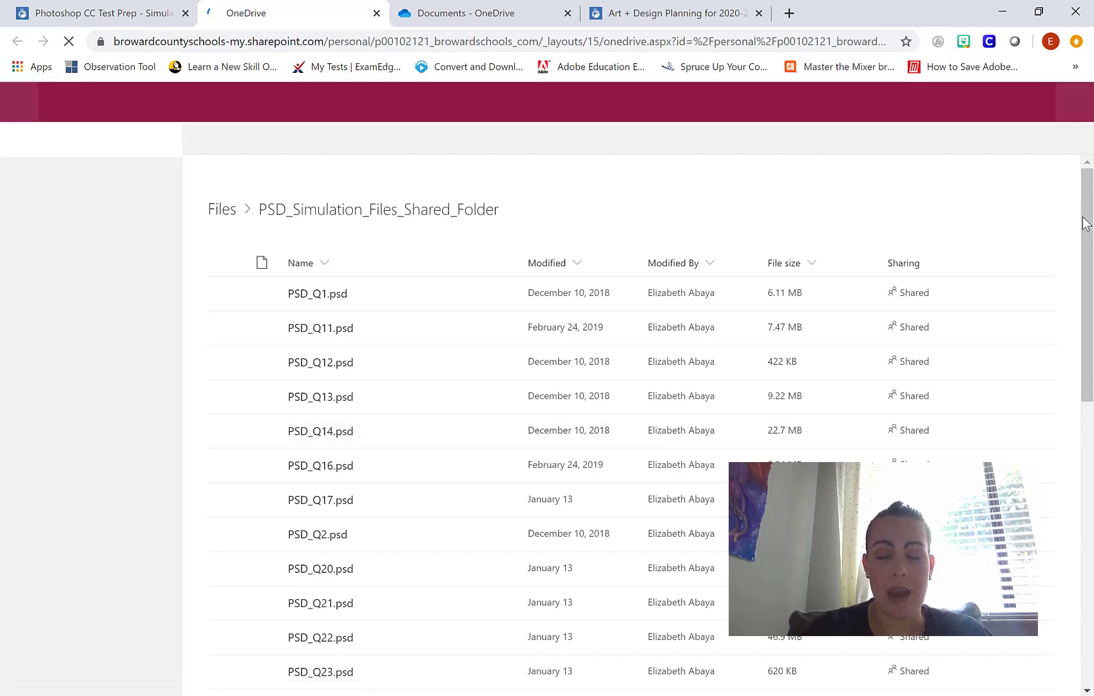
{"action": "scroll", "coordinate": [1091, 225], "scroll_direction": "down", "scroll_amount": 2}
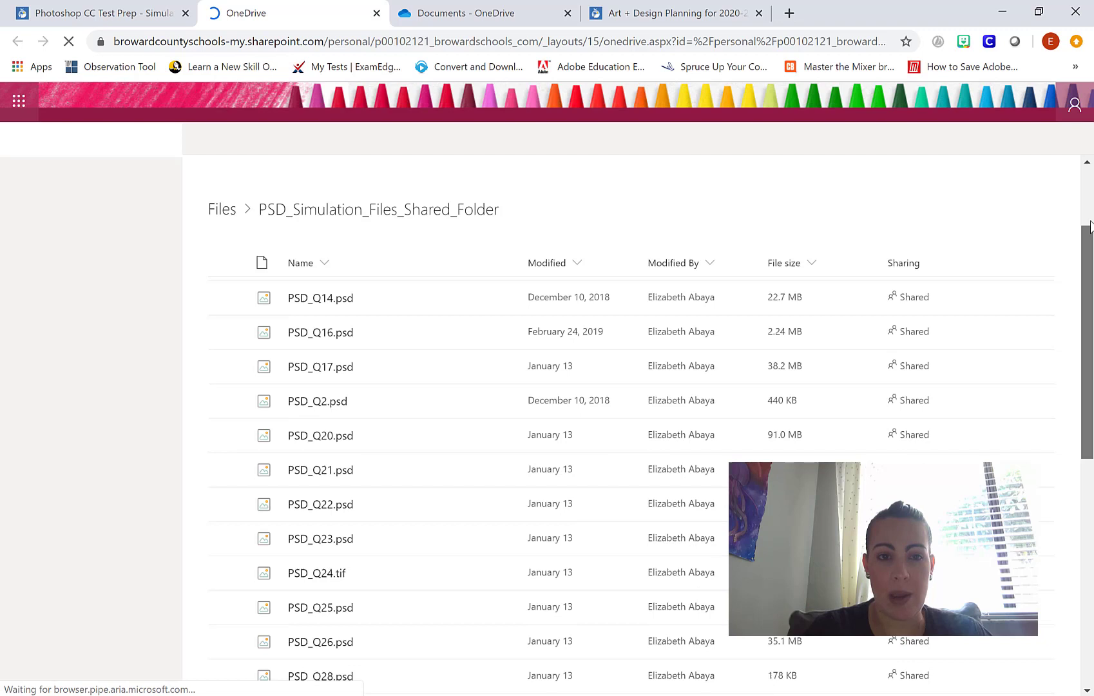
{"action": "scroll", "coordinate": [1091, 225], "scroll_direction": "down", "scroll_amount": 2}
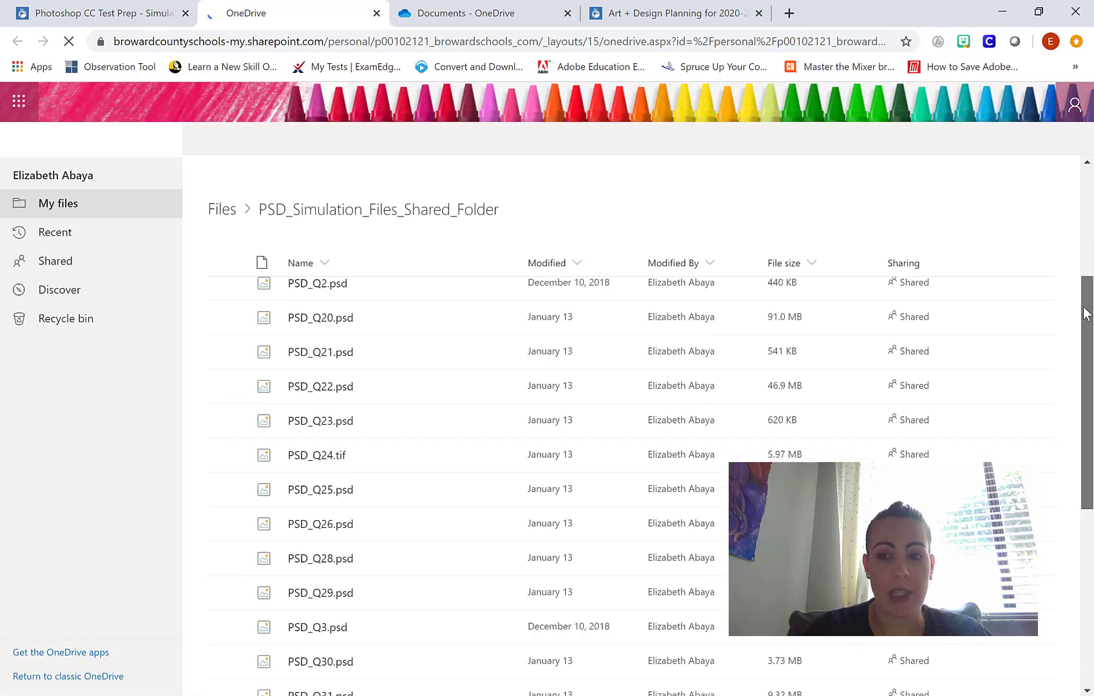
{"action": "scroll", "coordinate": [1088, 395], "scroll_direction": "down", "scroll_amount": 3}
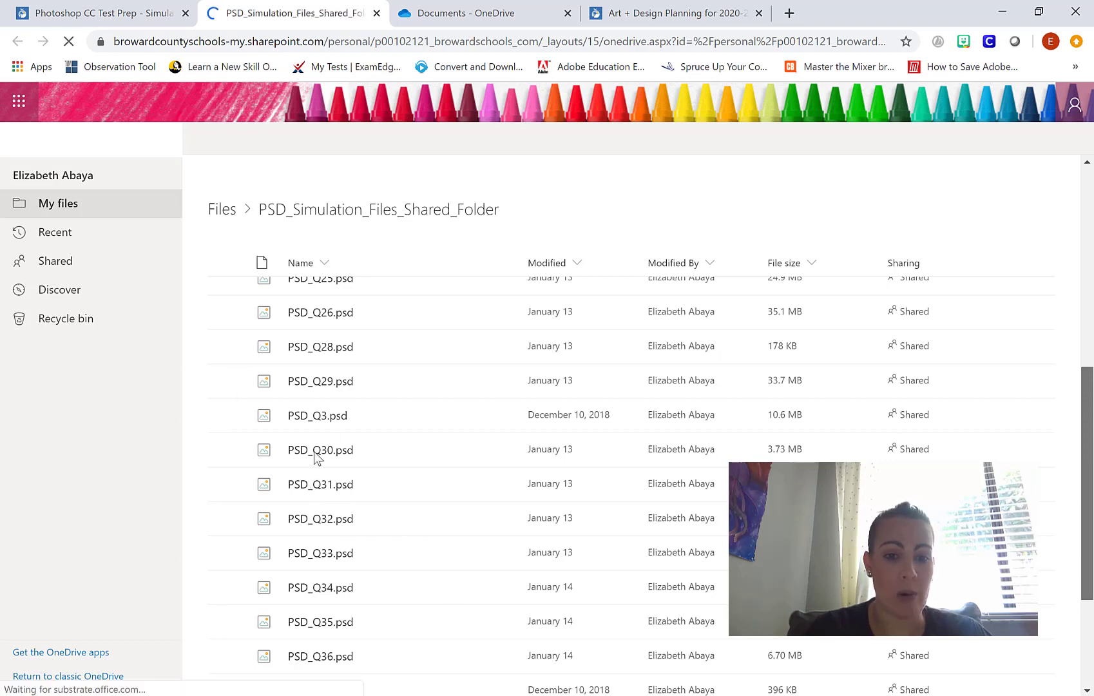
{"action": "scroll", "coordinate": [325, 366], "scroll_direction": "down", "scroll_amount": 3}
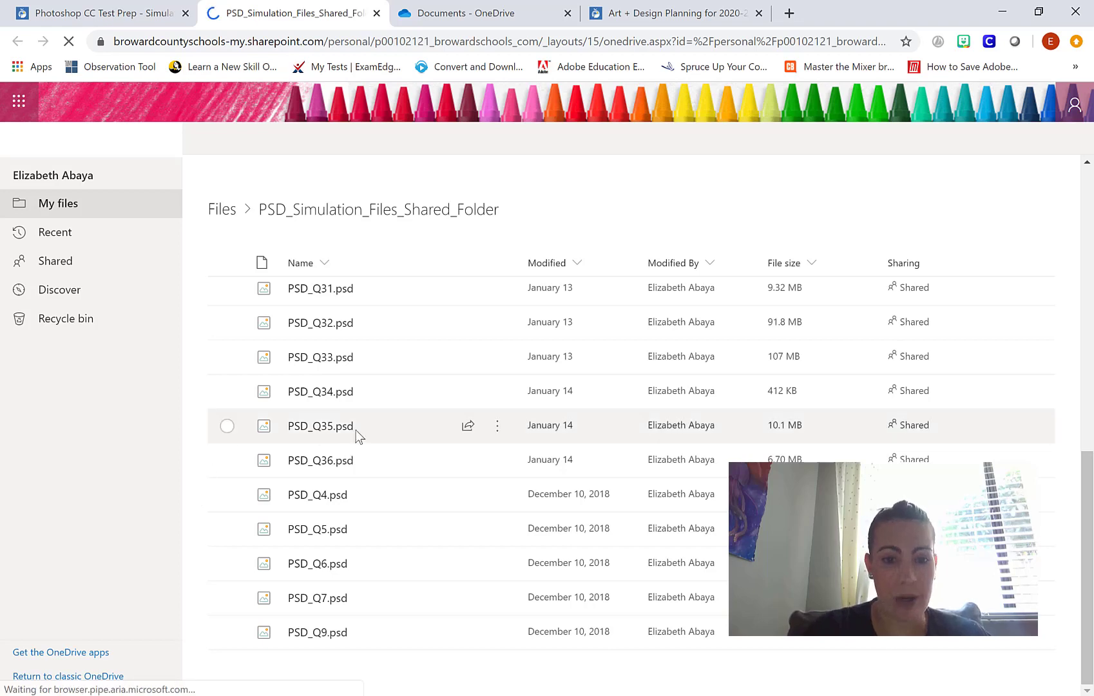
{"action": "left_click", "coordinate": [227, 426]}
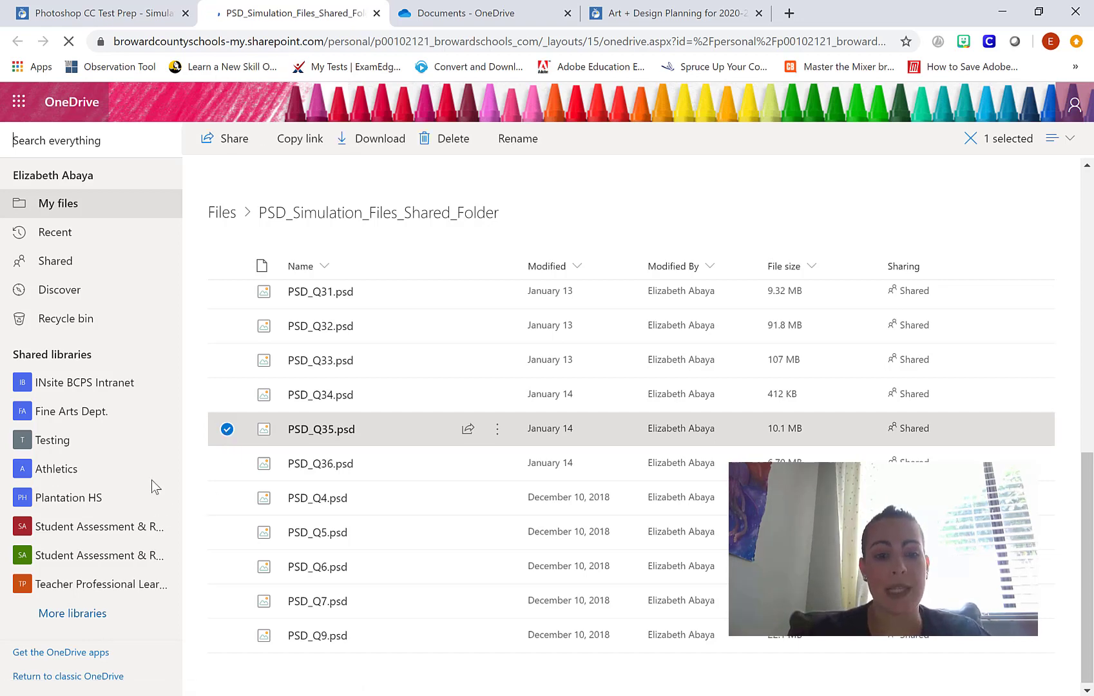
- Add a new page item 'Photoshop Certification Practice' to the Practice Makes Perfect module
{"action": "left_click", "coordinate": [684, 18]}
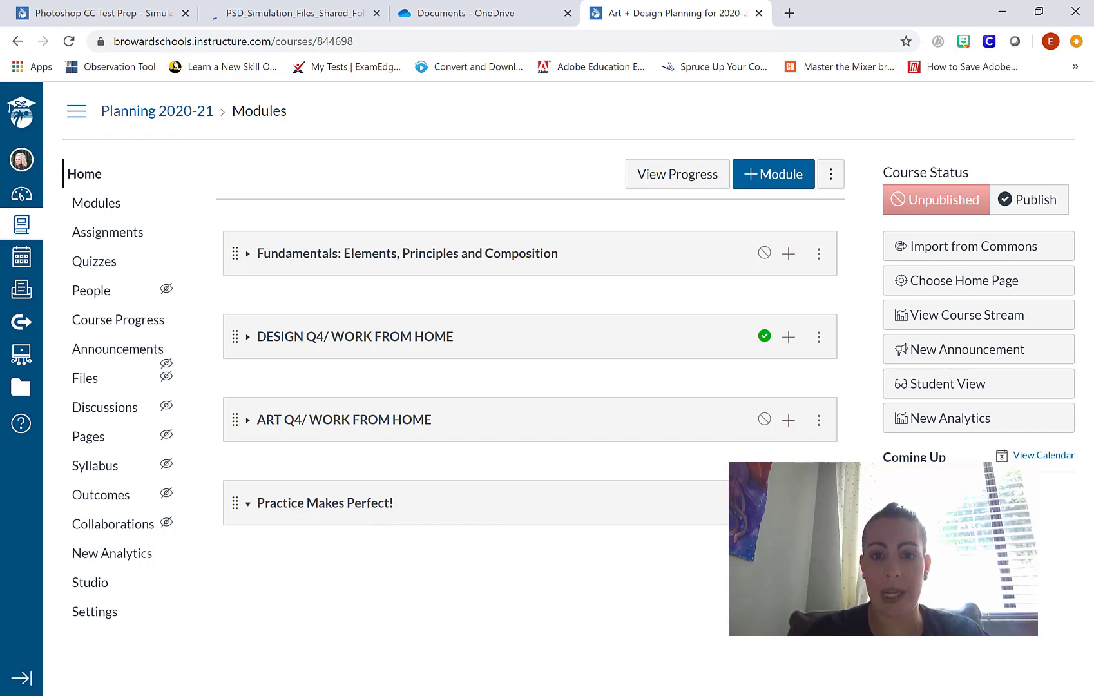
{"action": "left_click", "coordinate": [788, 504]}
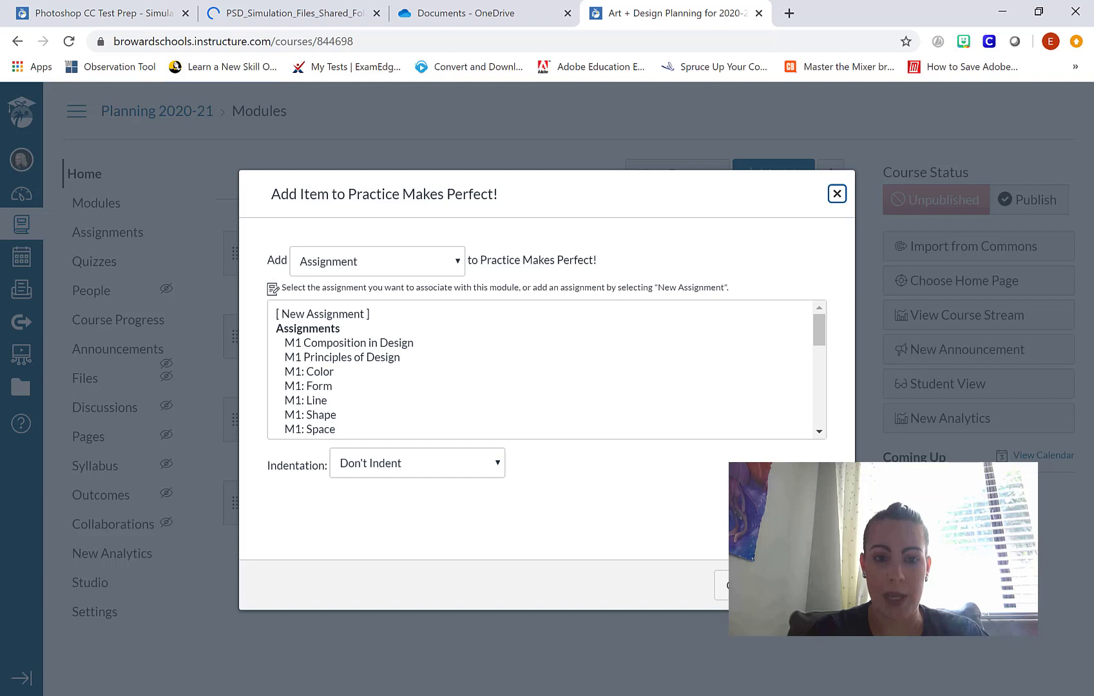
{"action": "left_click", "coordinate": [459, 261]}
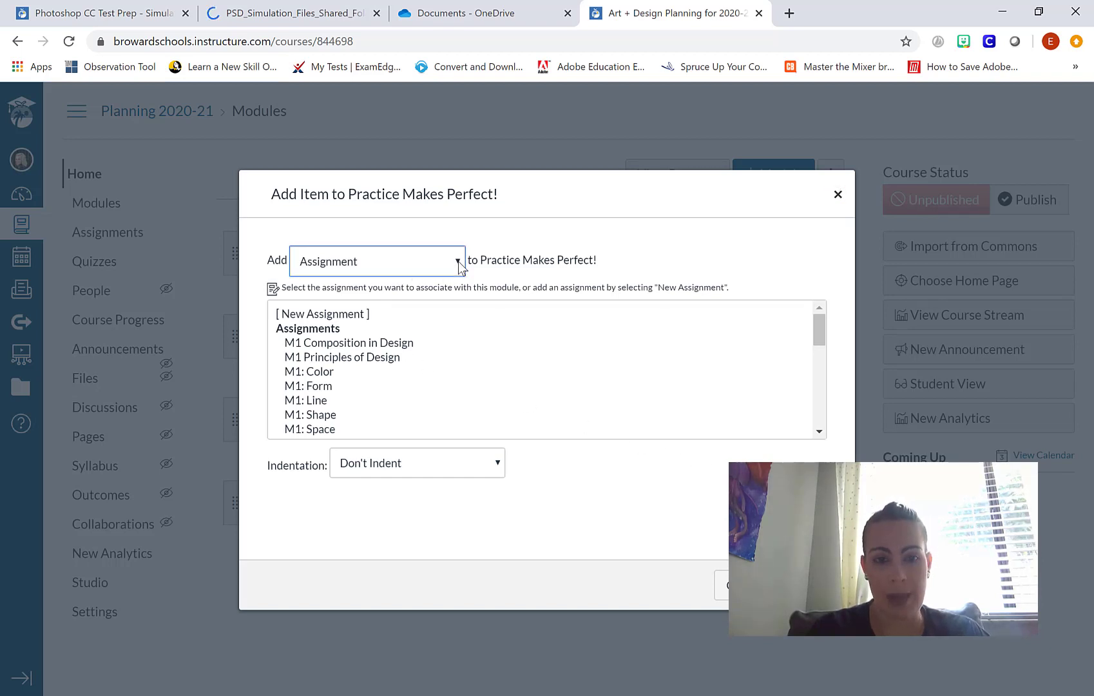
{"action": "left_click", "coordinate": [410, 365]}
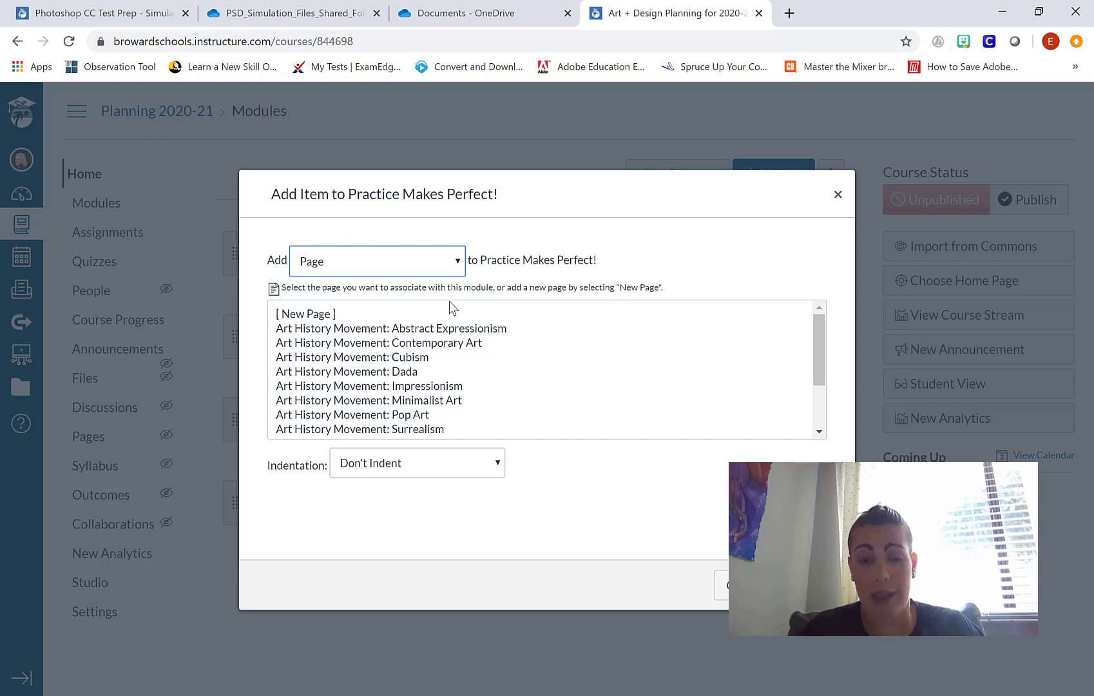
{"action": "left_click", "coordinate": [299, 314]}
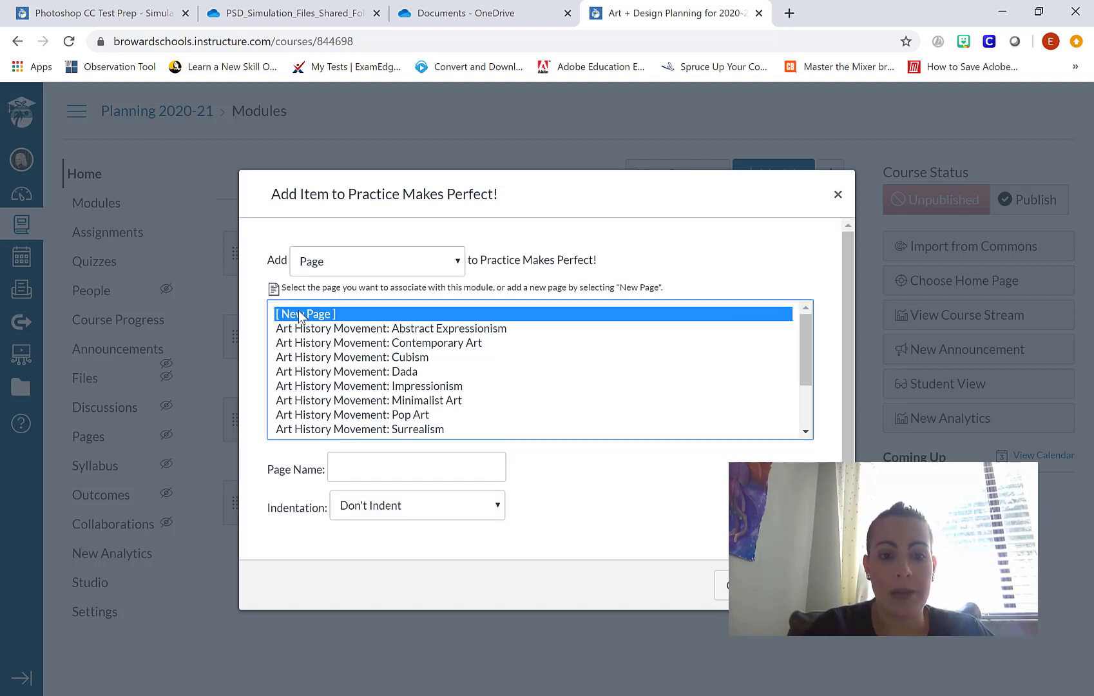
{"action": "left_click", "coordinate": [480, 462]}
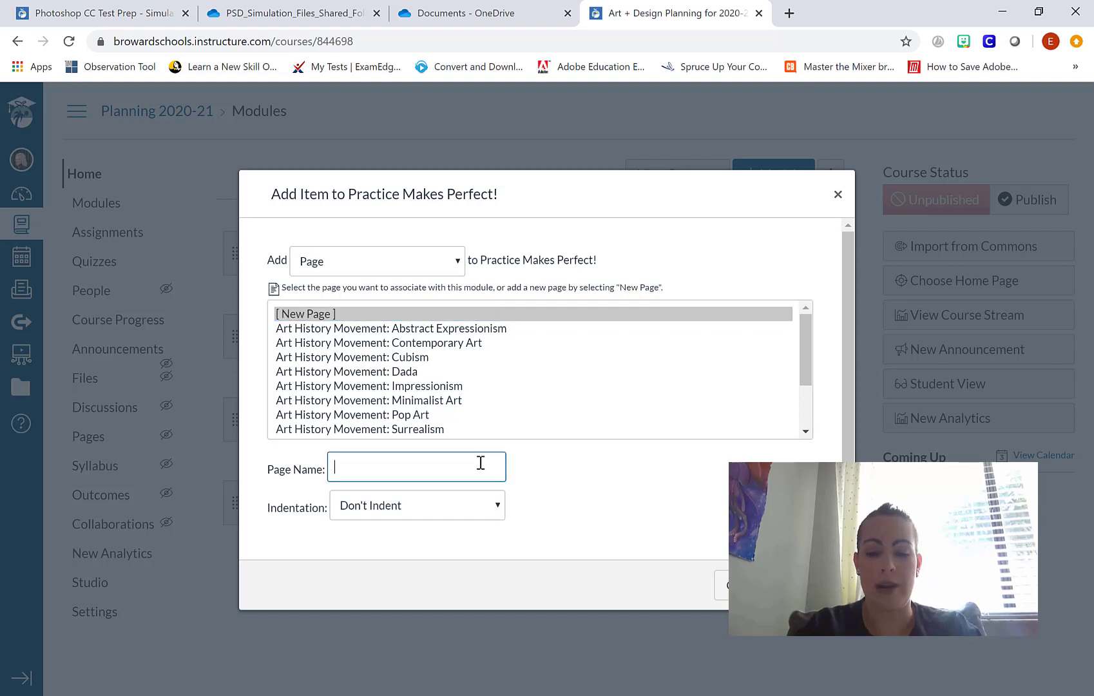
{"action": "type", "text": "P"}
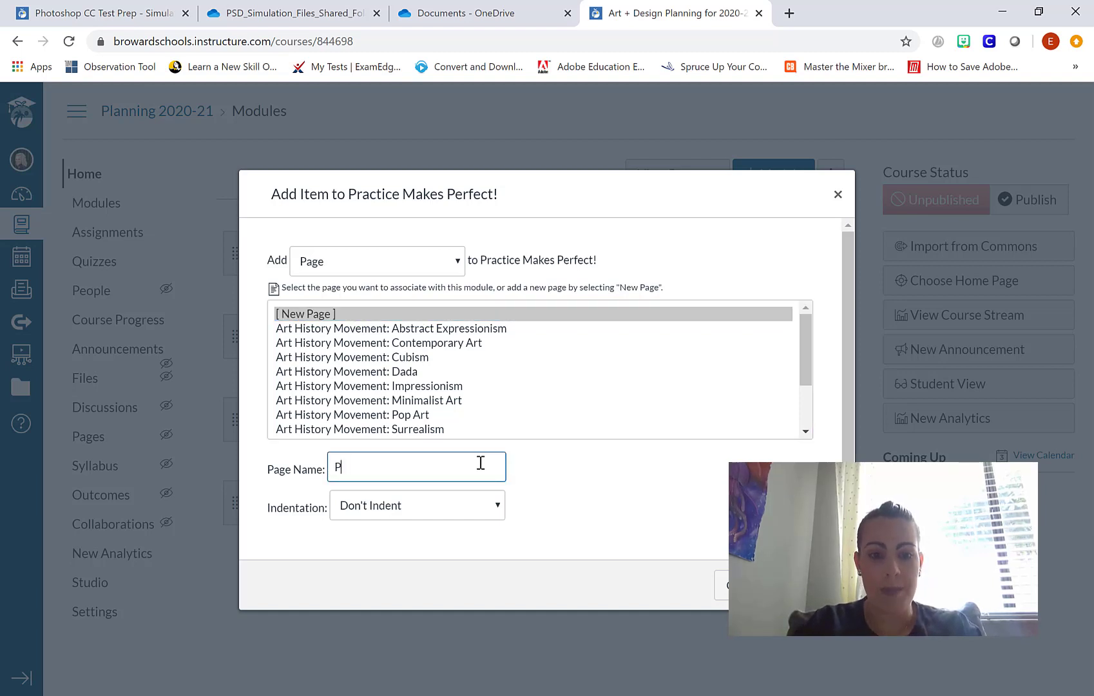
{"action": "type", "text": "hotoshop"}
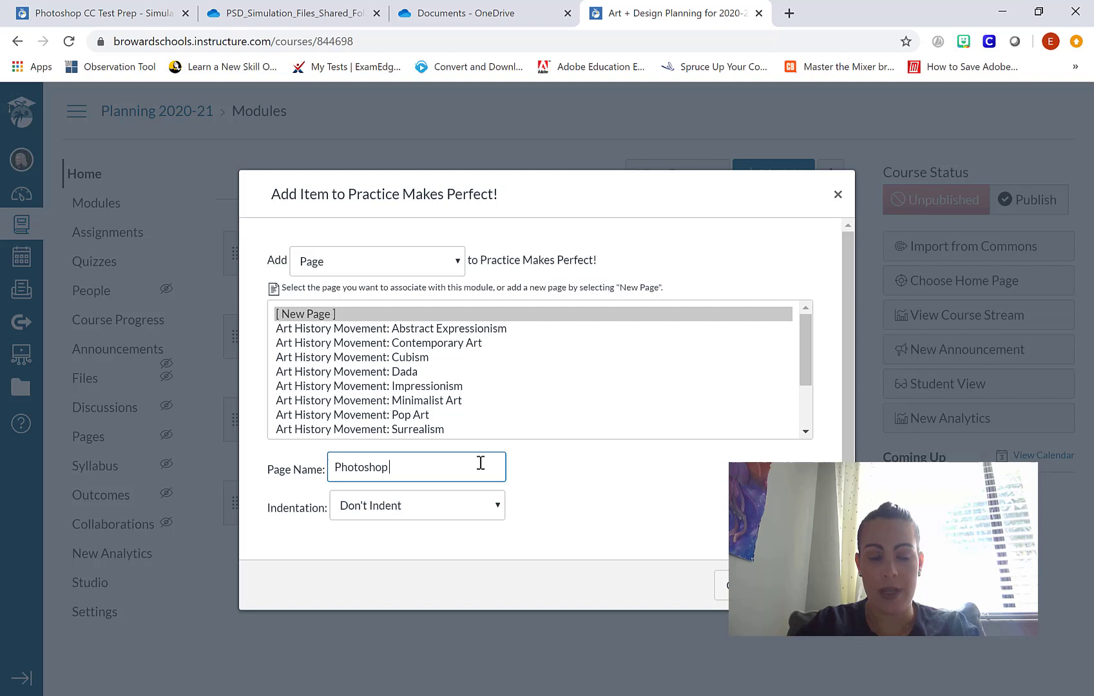
{"action": "type", "text": " Certifica"}
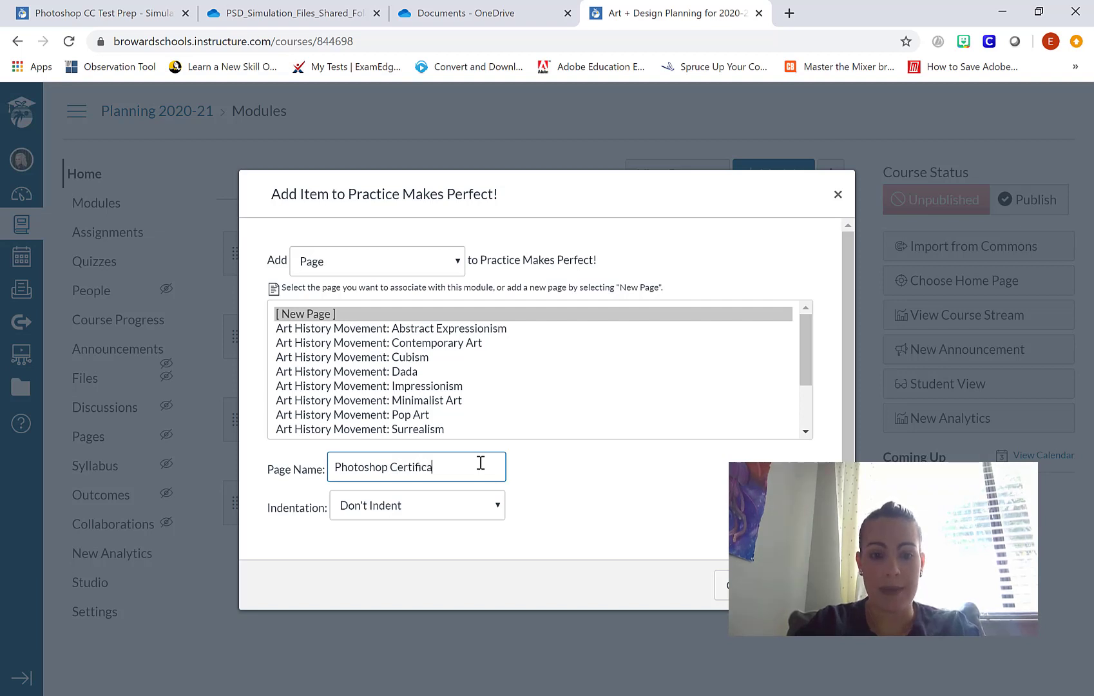
{"action": "type", "text": "tion Prac"}
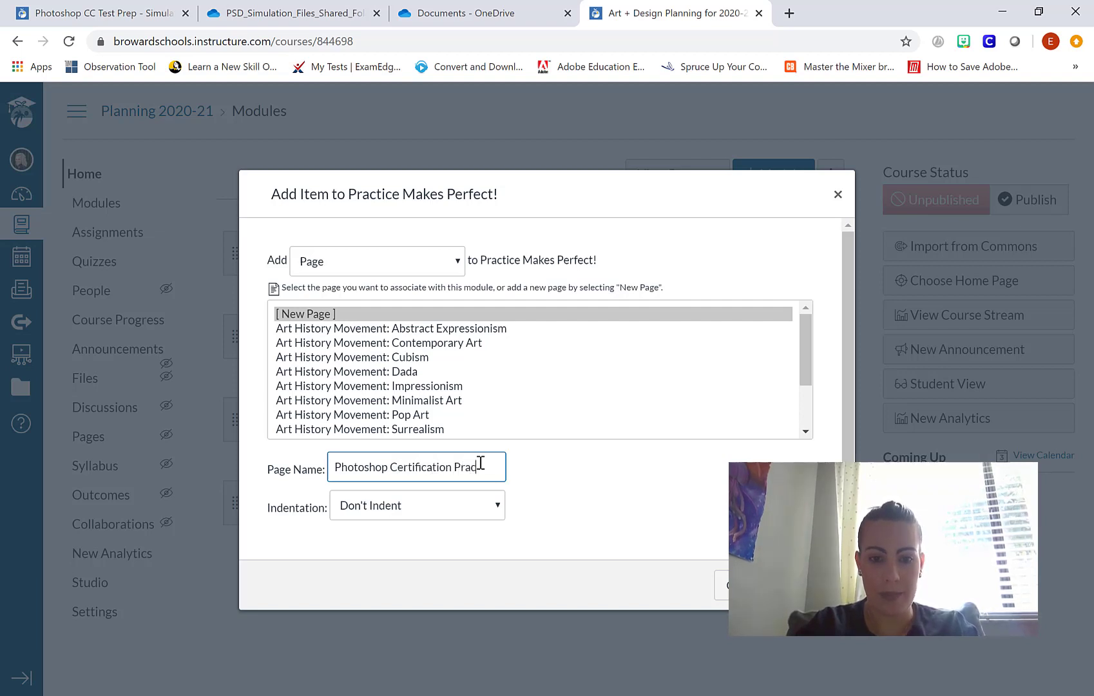
{"action": "type", "text": "tice"}
{"action": "key", "text": "Return"}
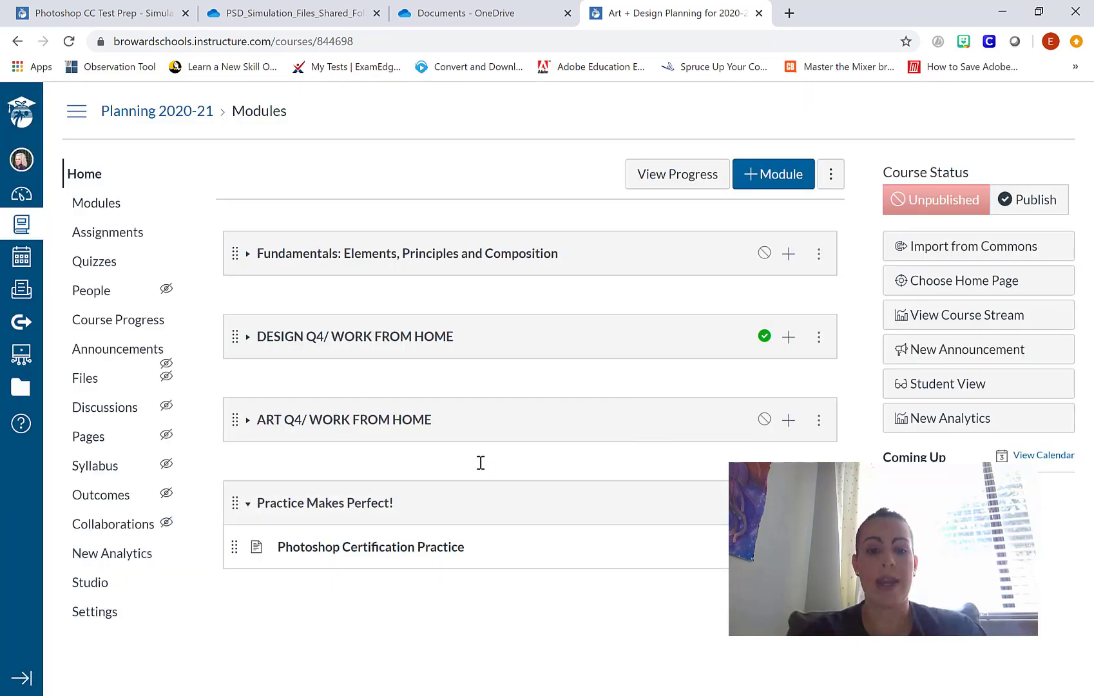
- Open the Photoshop Certification Practice page from the module and switch it to edit mode
{"action": "left_click", "coordinate": [333, 558]}
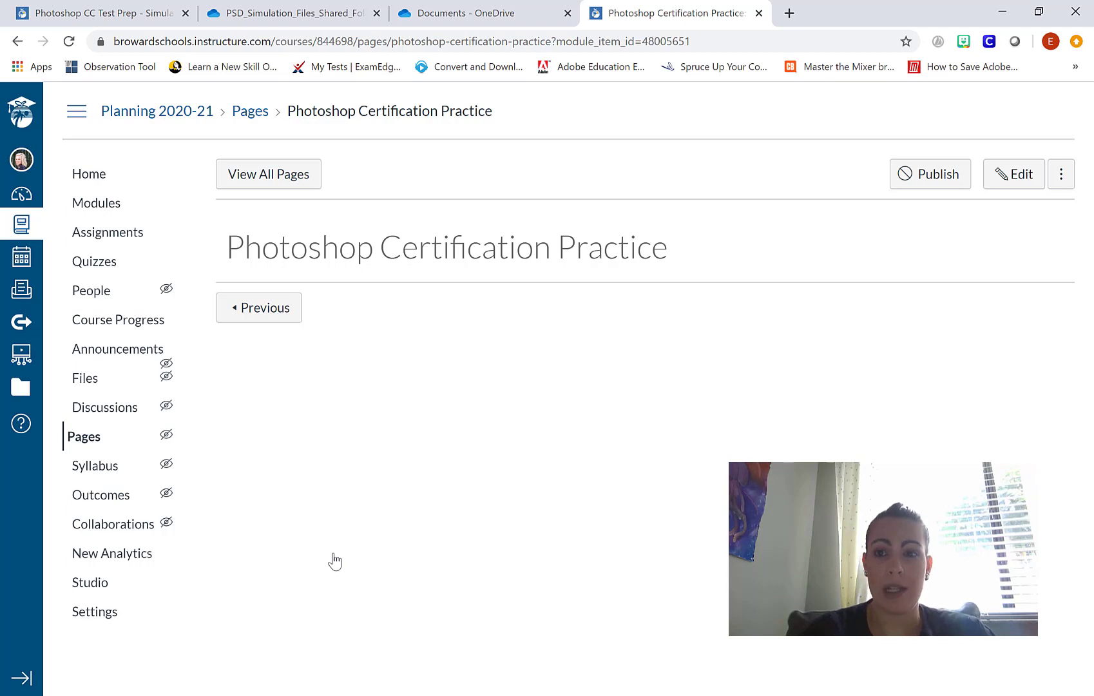
{"action": "left_click", "coordinate": [1027, 183]}
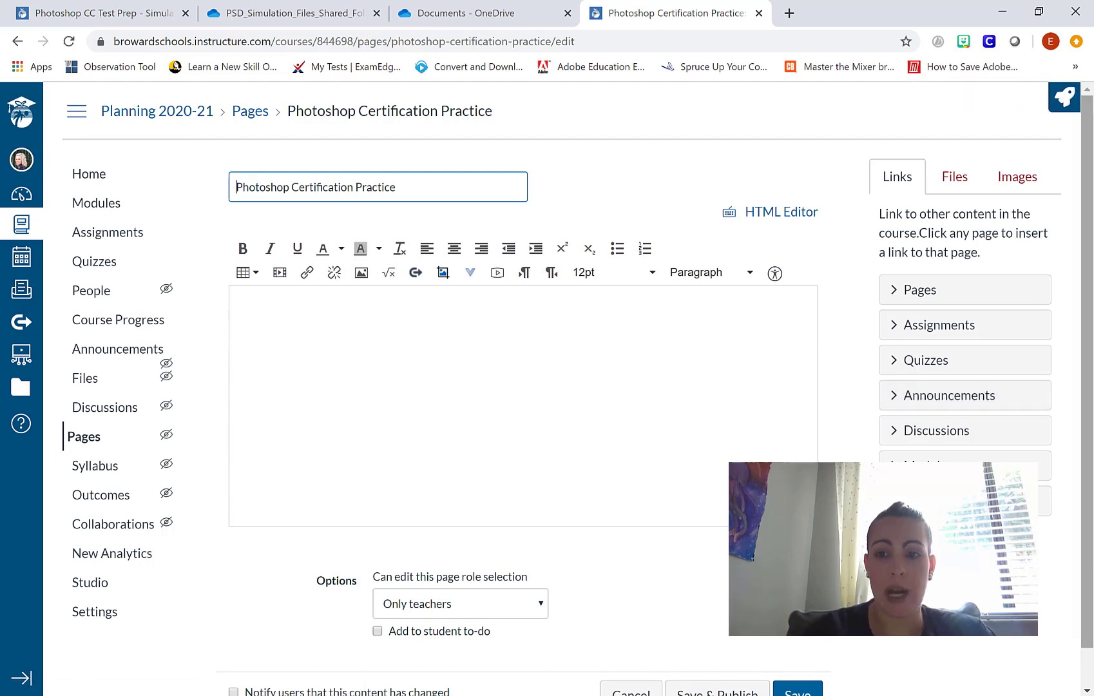
{"action": "scroll", "coordinate": [1091, 240], "scroll_direction": "down", "scroll_amount": 1}
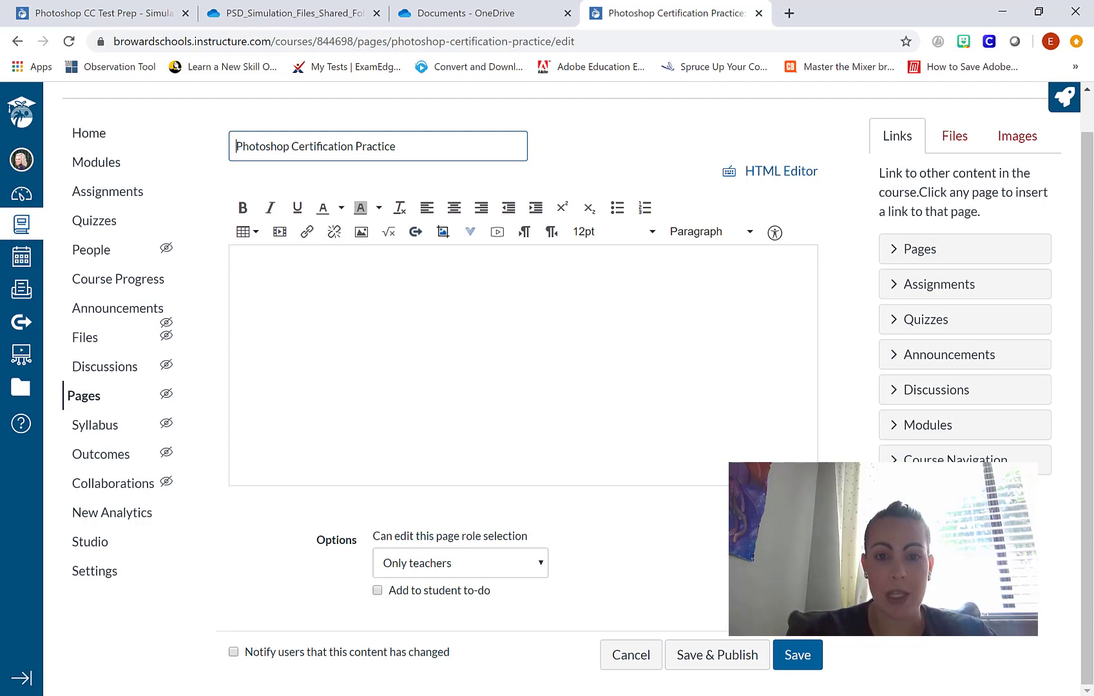
- Write the download-instructions sentence in the body and select 'Photoshop Certification Shared Folder'
{"action": "left_click", "coordinate": [734, 336]}
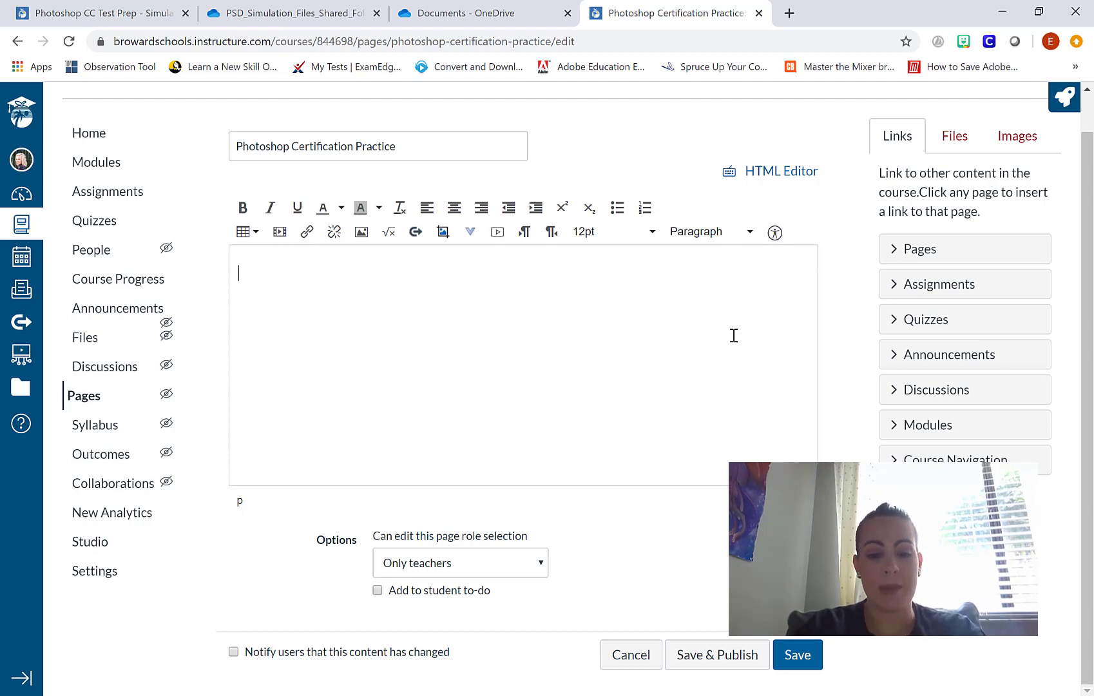
{"action": "type", "text": "P"}
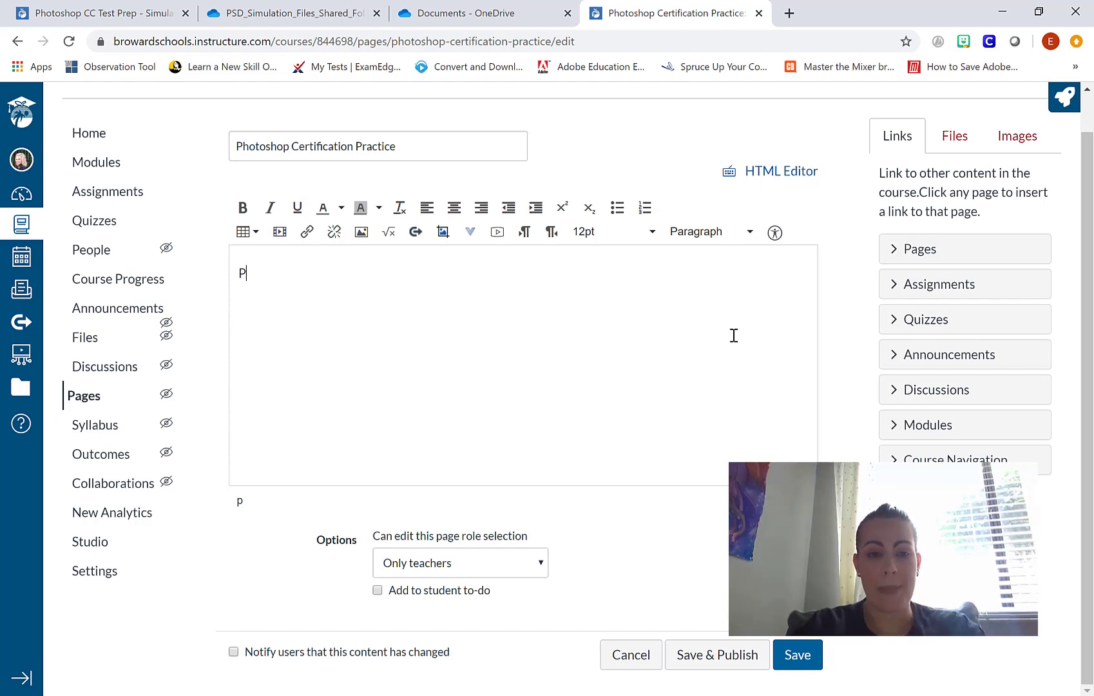
{"action": "type", "text": "lease go t"}
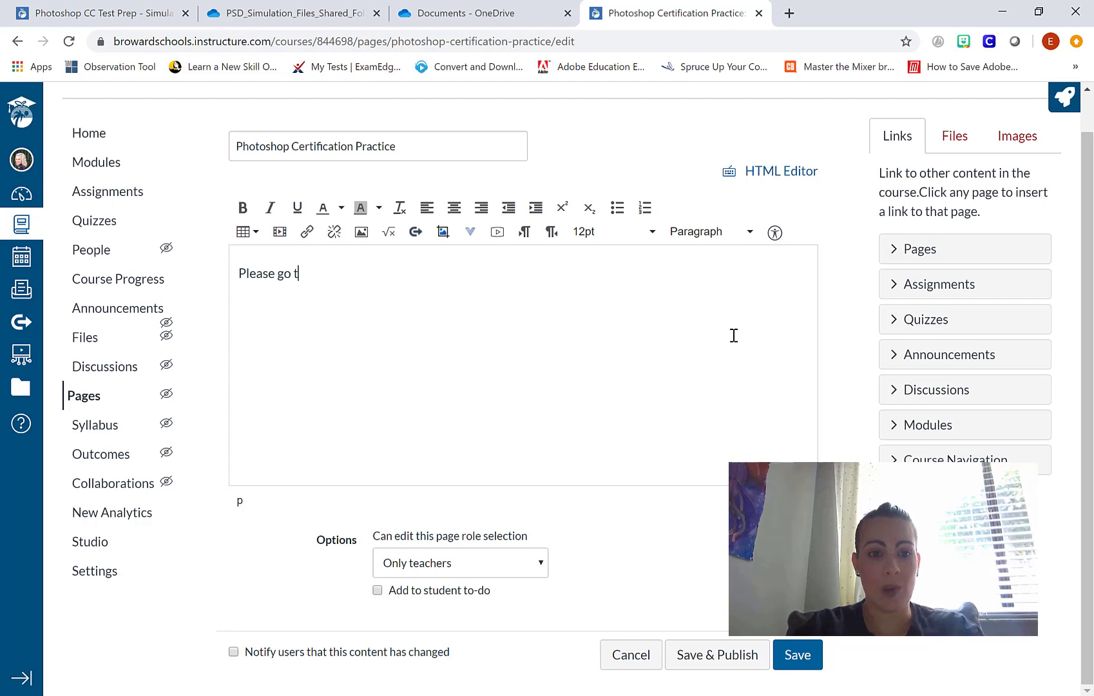
{"action": "type", "text": "o the Photoshop "}
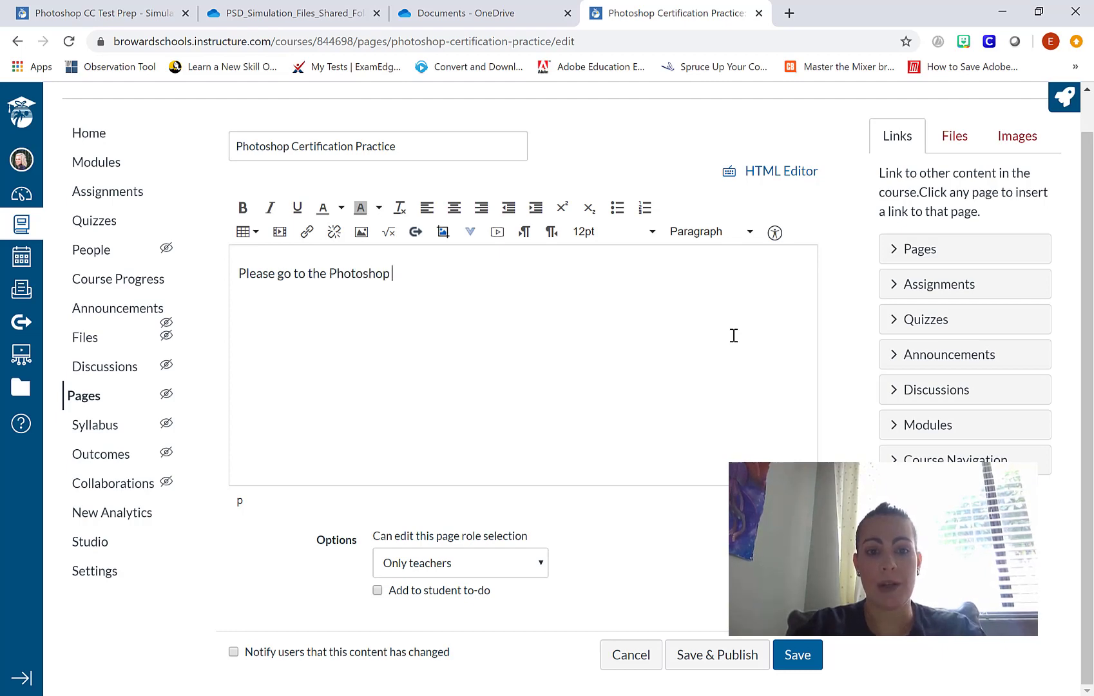
{"action": "type", "text": "Certificaxt"}
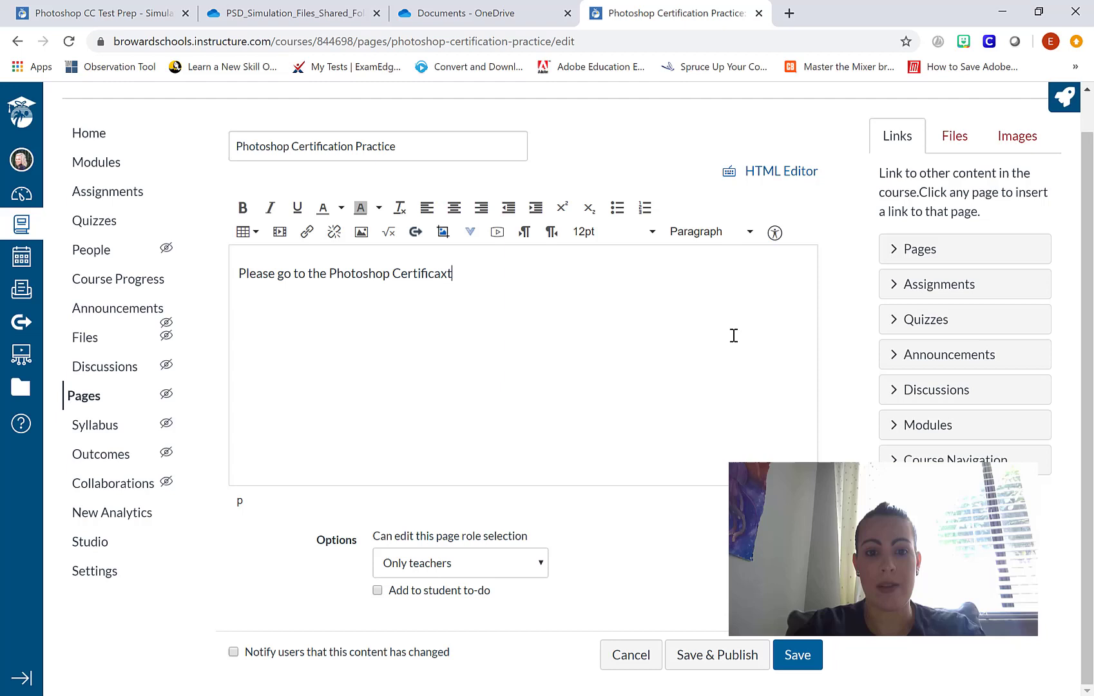
{"action": "type", "text": "i"}
{"action": "type", "text": "ion S"}
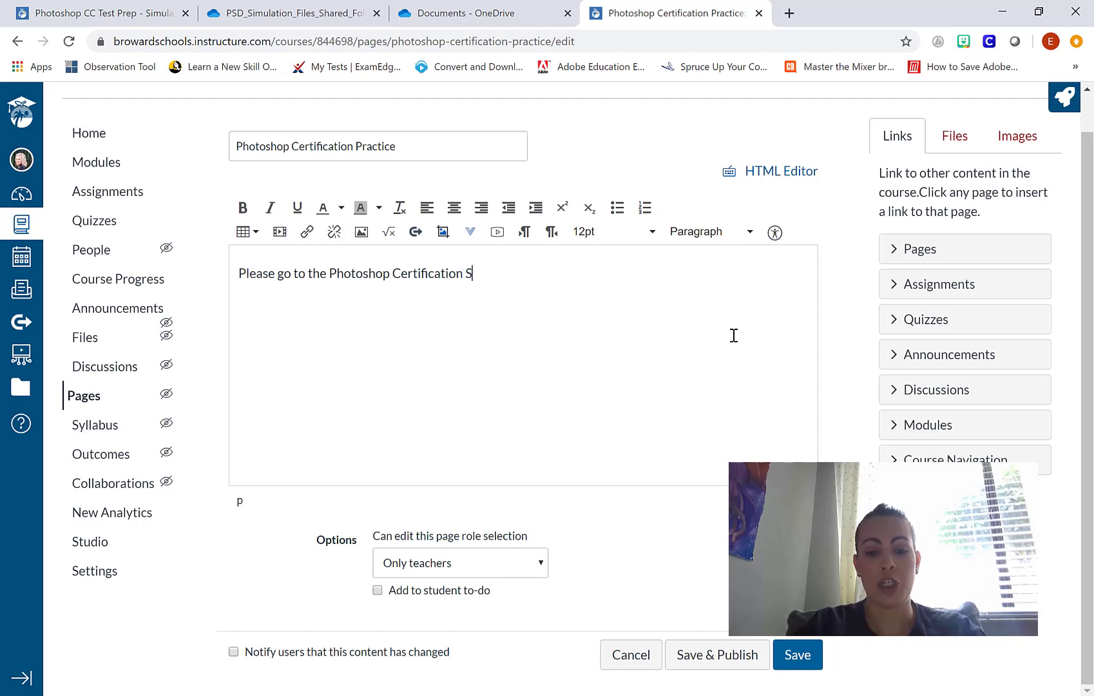
{"action": "type", "text": "hared Fol"}
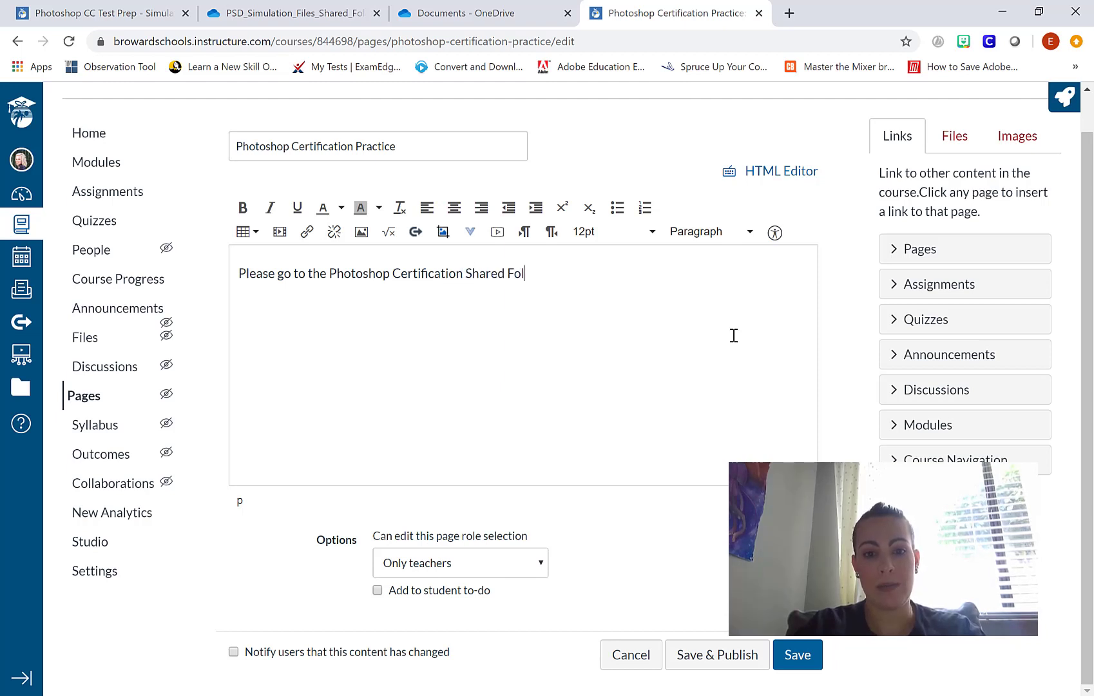
{"action": "type", "text": "der to downl"}
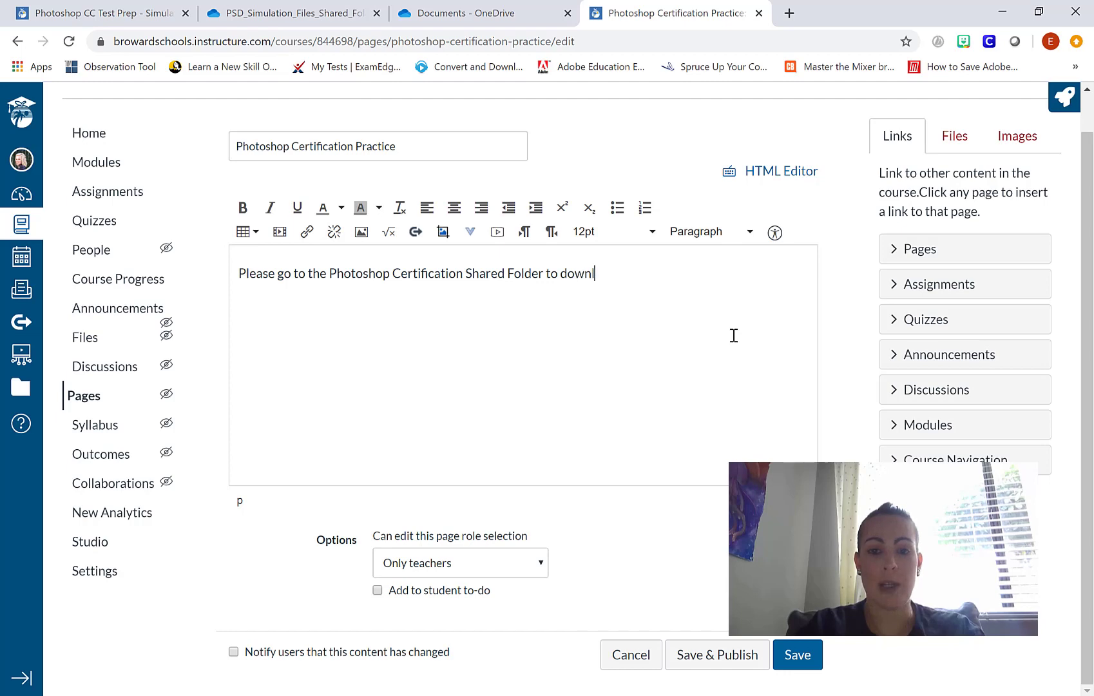
{"action": "type", "text": "oad your practice files."}
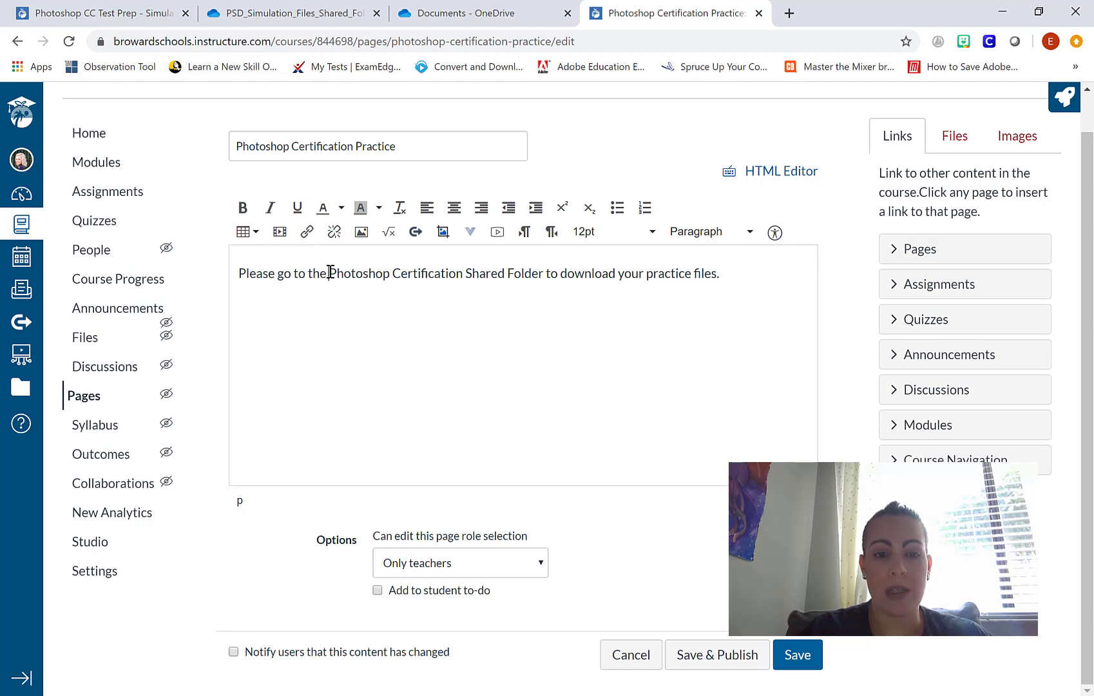
{"action": "left_click_drag", "start_coordinate": [329, 273], "coordinate": [543, 274]}
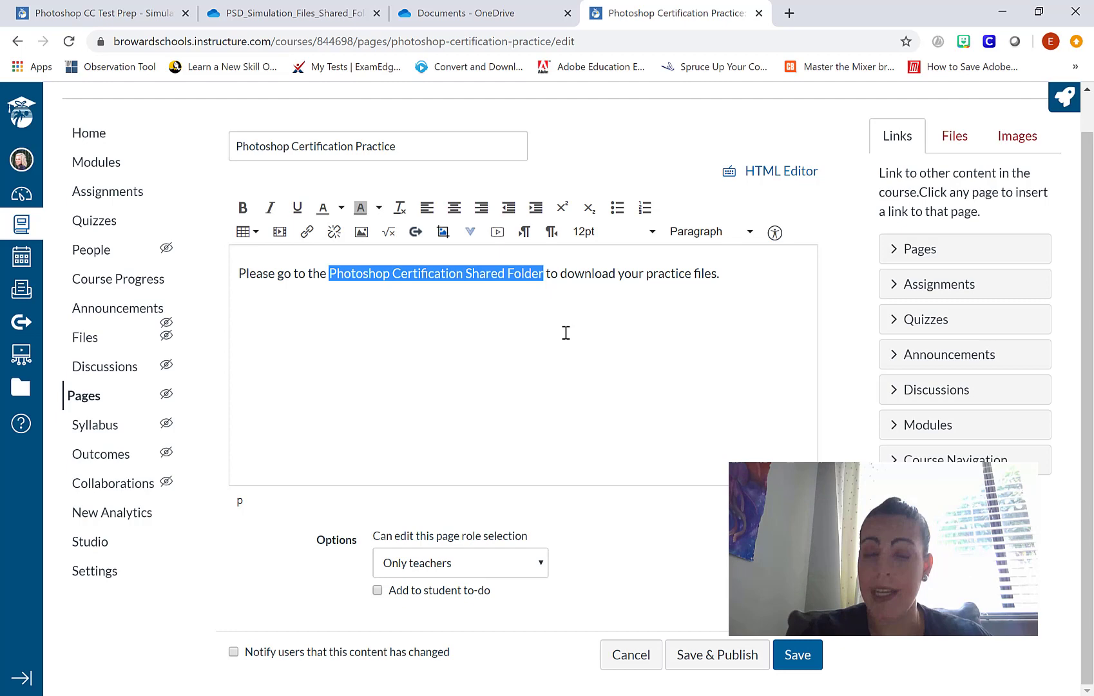
- Create and copy a view-only 'Anyone with the link' link for PSD_Simulation_Files_Shared_Folder
{"action": "left_click", "coordinate": [530, 18]}
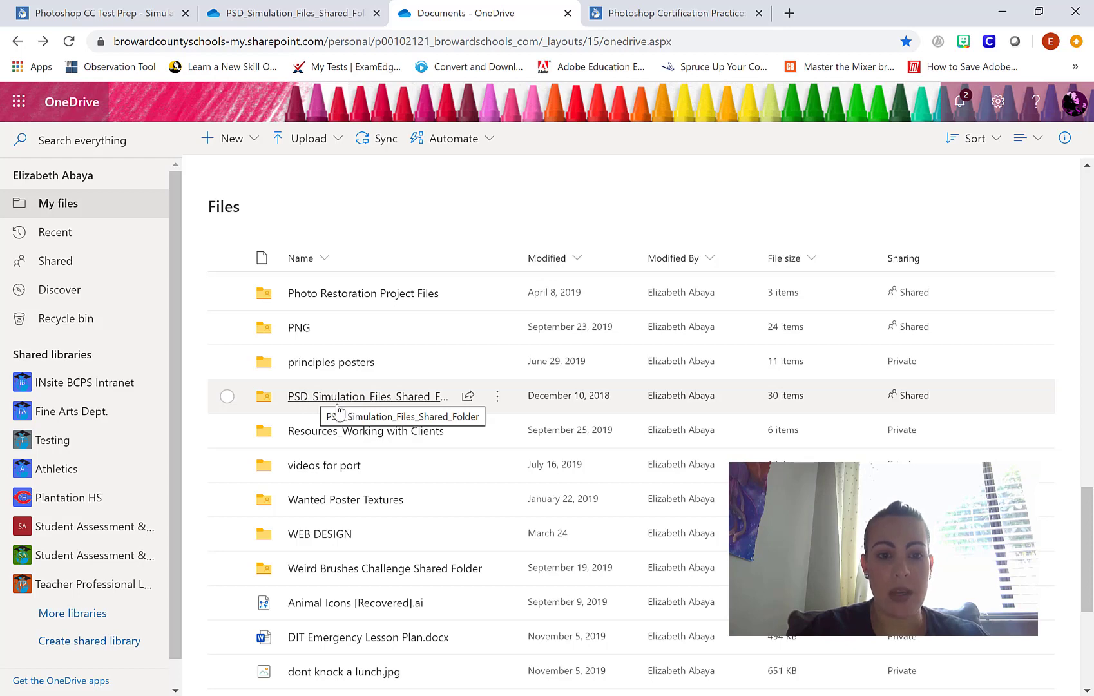
{"action": "left_click", "coordinate": [227, 397]}
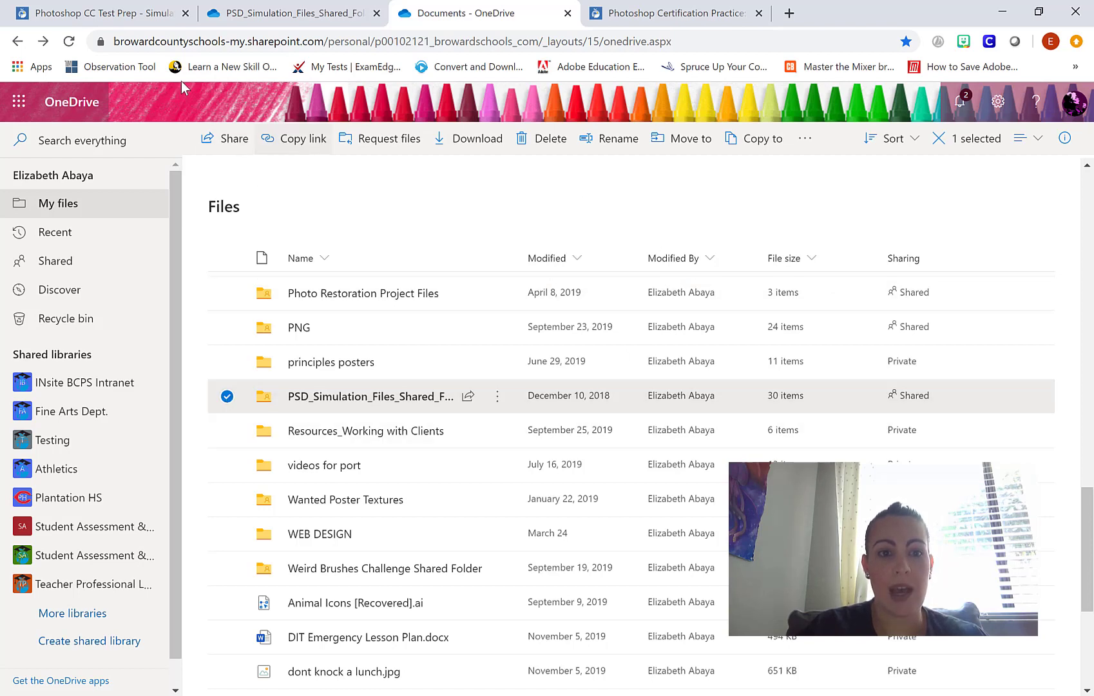
{"action": "left_click", "coordinate": [234, 138]}
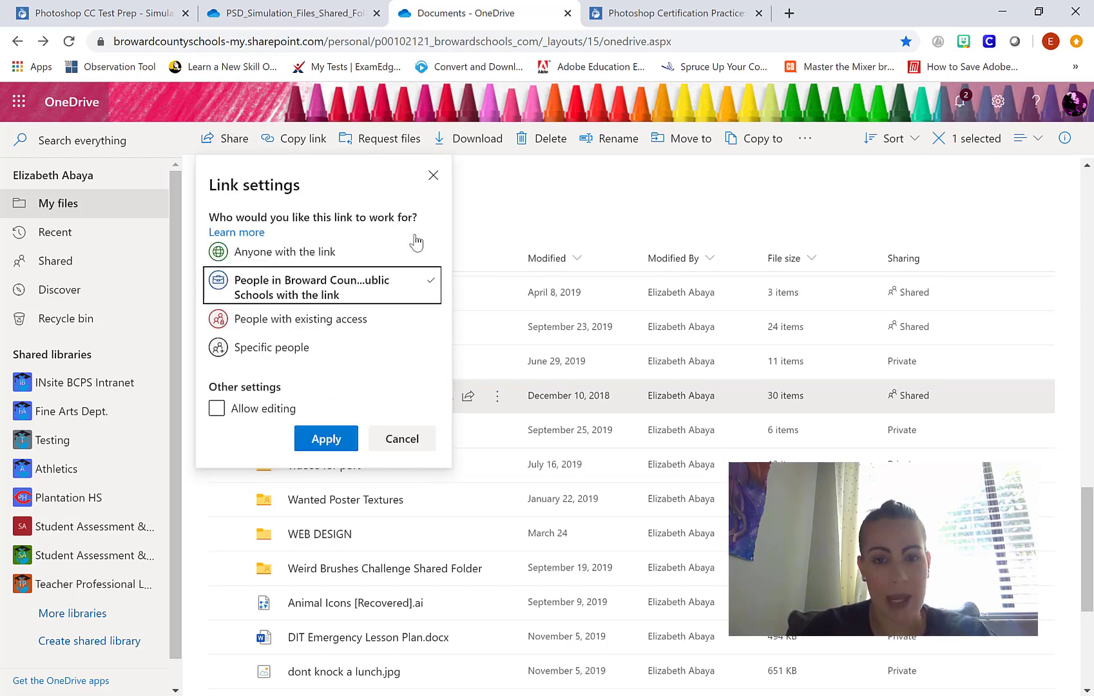
{"action": "left_click", "coordinate": [322, 255]}
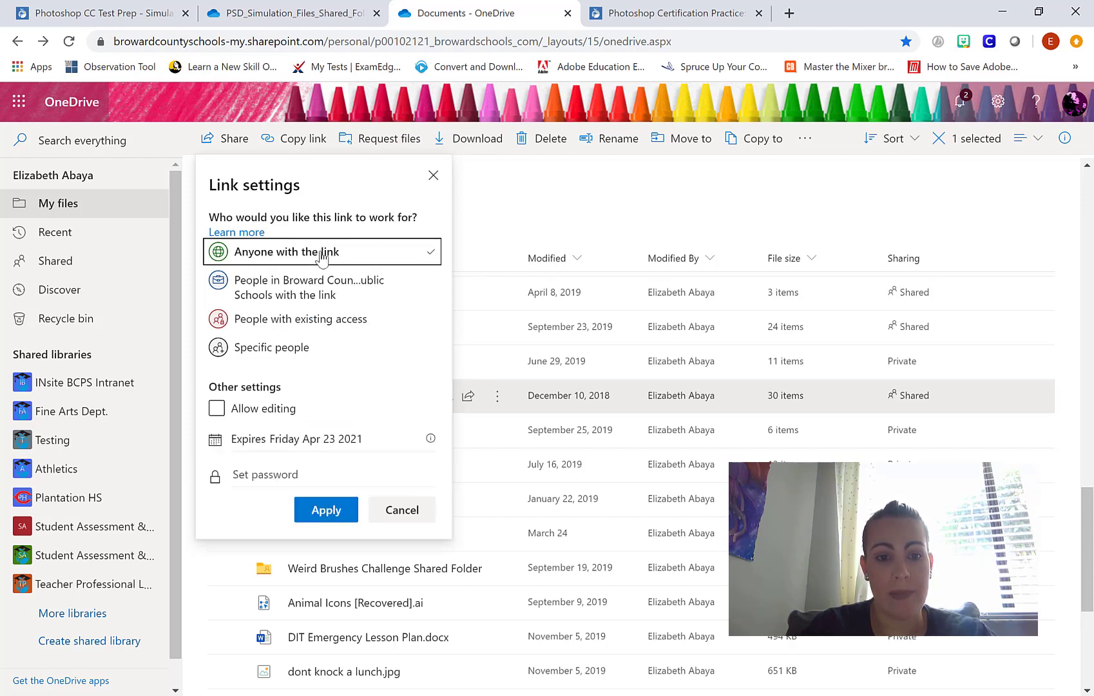
{"action": "left_click", "coordinate": [324, 515]}
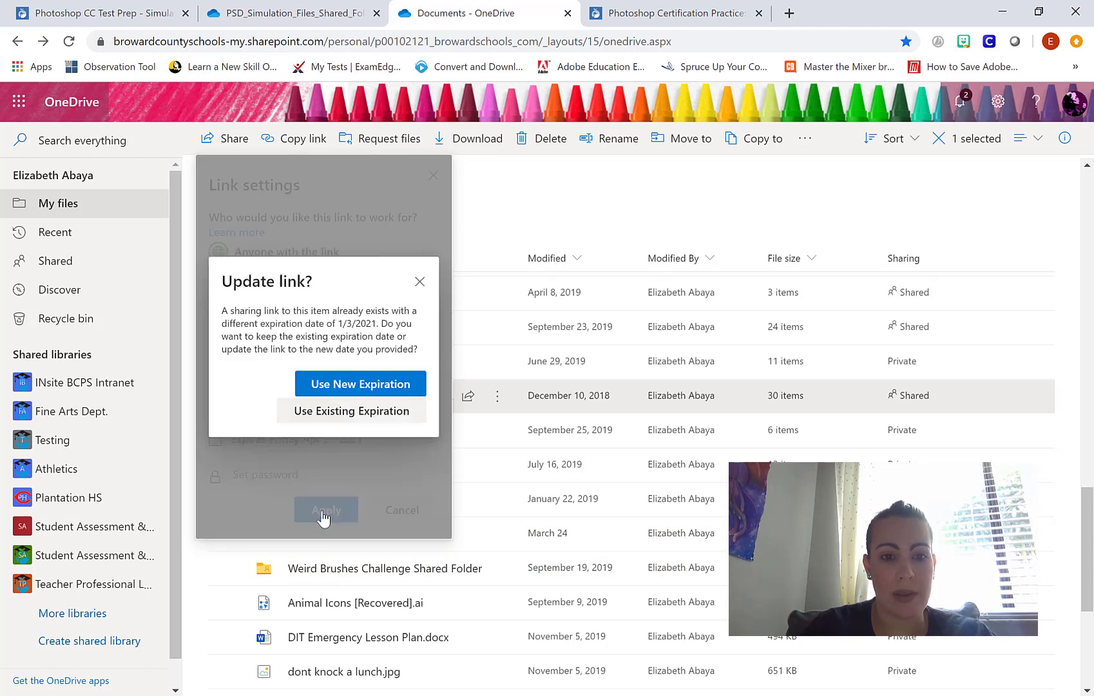
{"action": "left_click", "coordinate": [372, 386]}
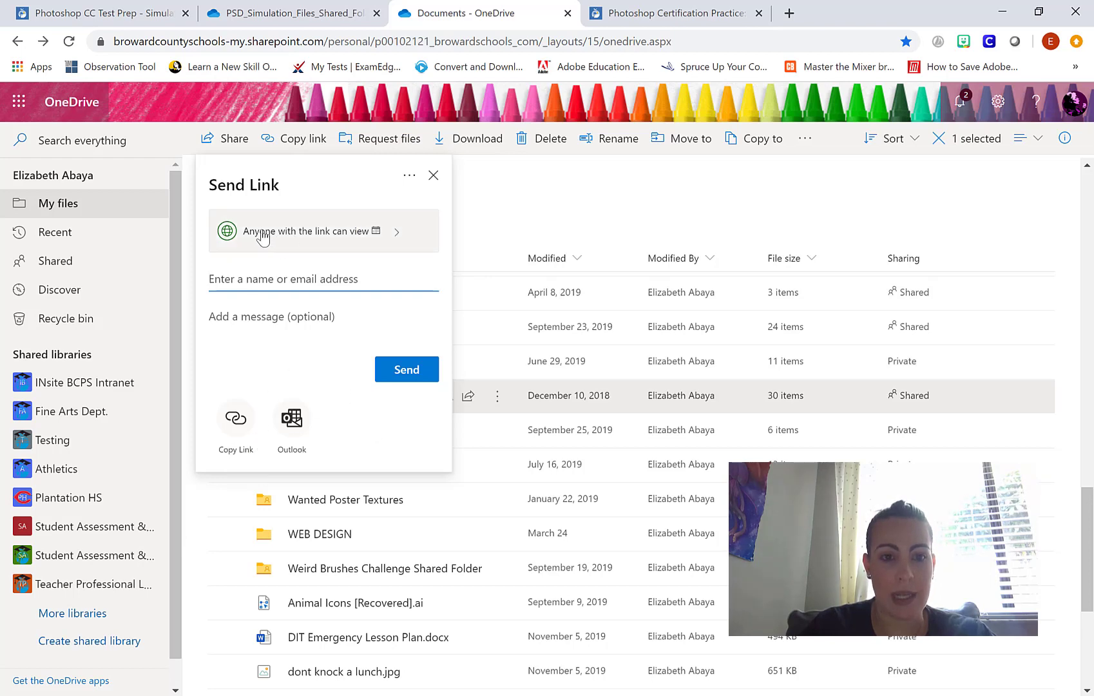
{"action": "left_click", "coordinate": [236, 424]}
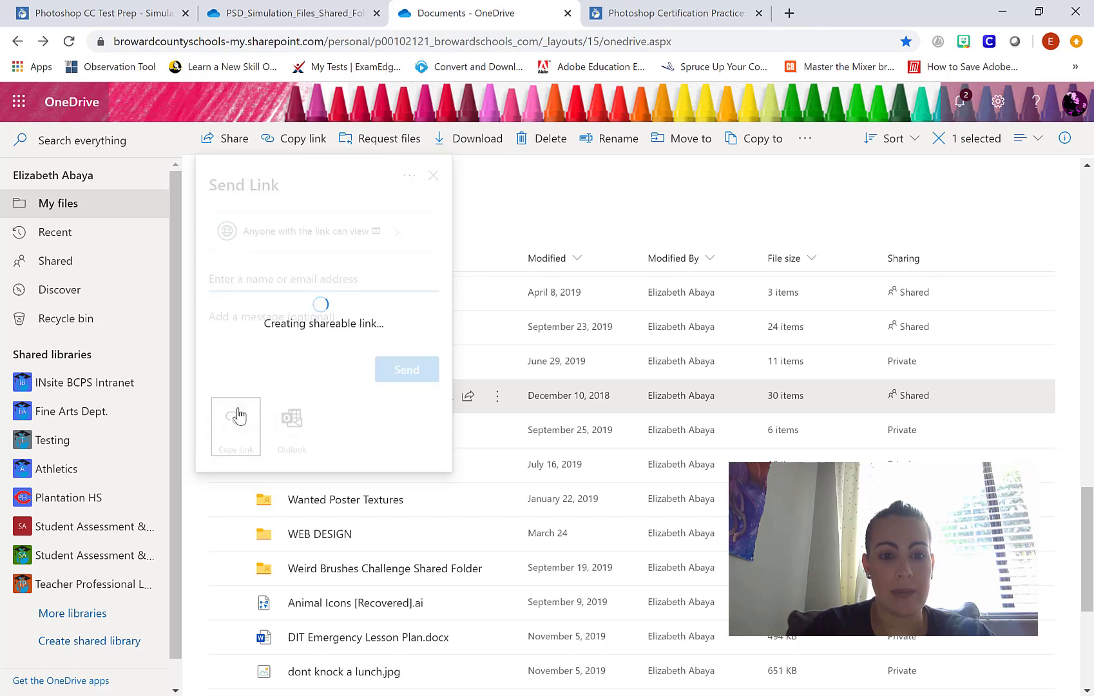
{"action": "left_click", "coordinate": [412, 270]}
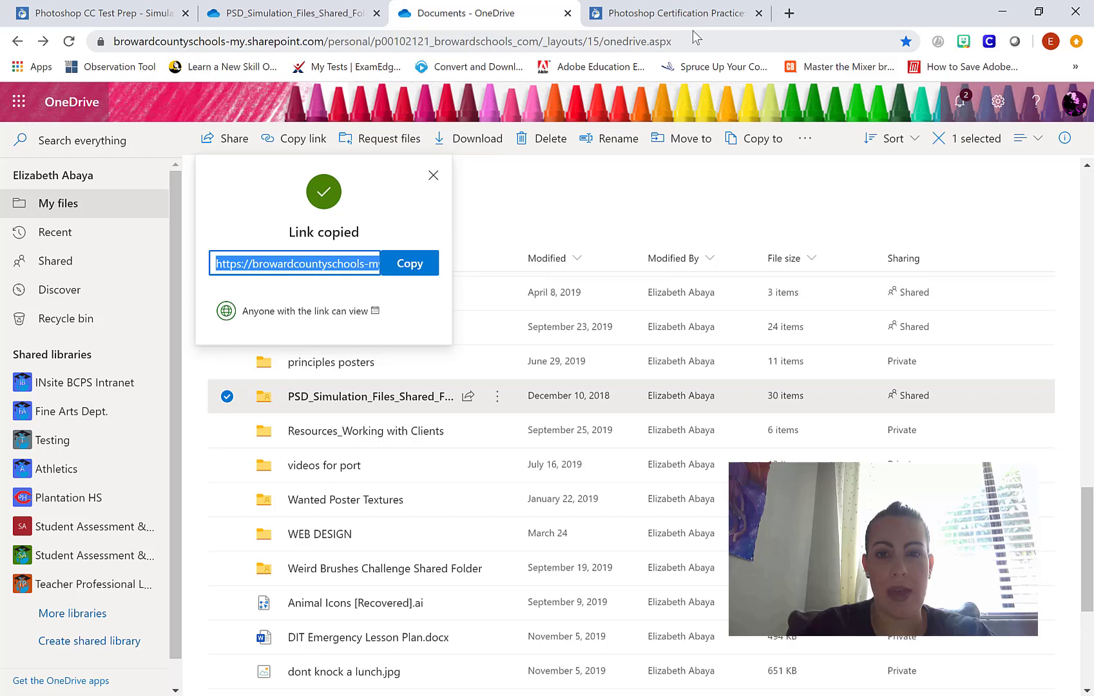
- Link the selected phrase to the pasted OneDrive folder URL using Link to URL
{"action": "left_click", "coordinate": [669, 15]}
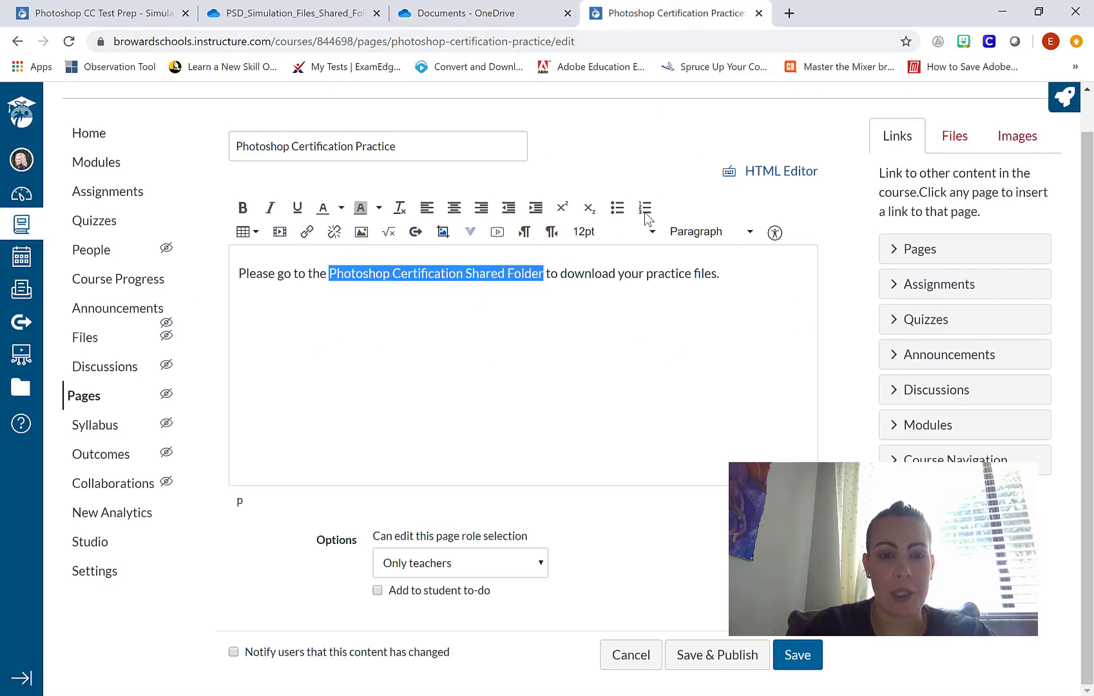
{"action": "left_click", "coordinate": [308, 234]}
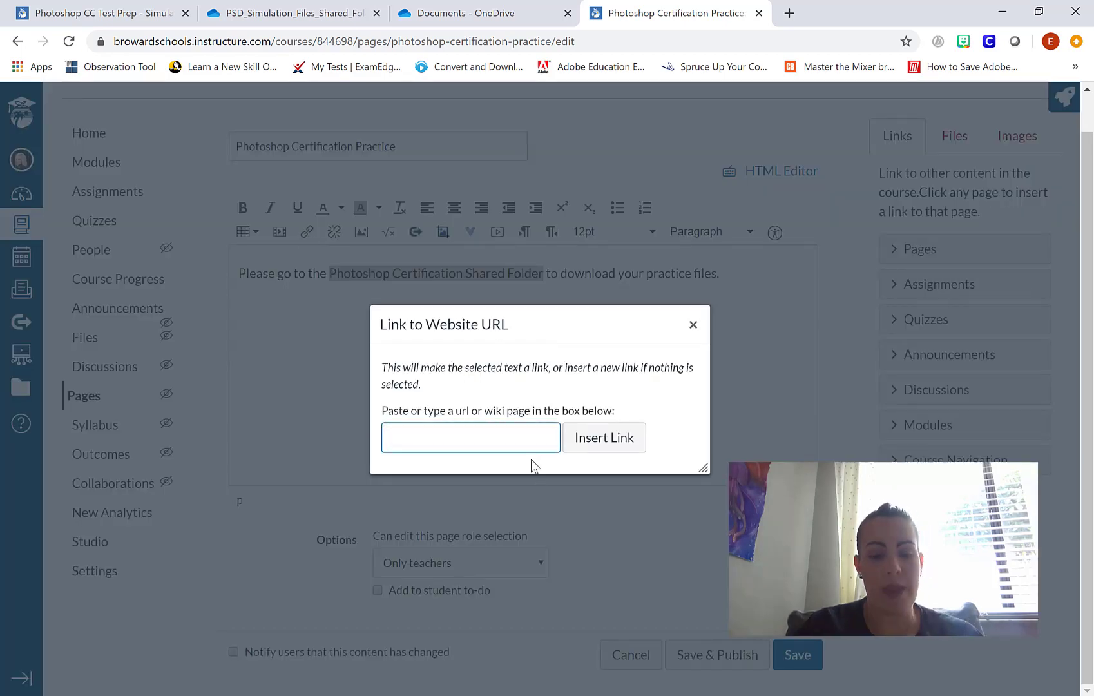
{"action": "key", "text": "ctrl+v"}
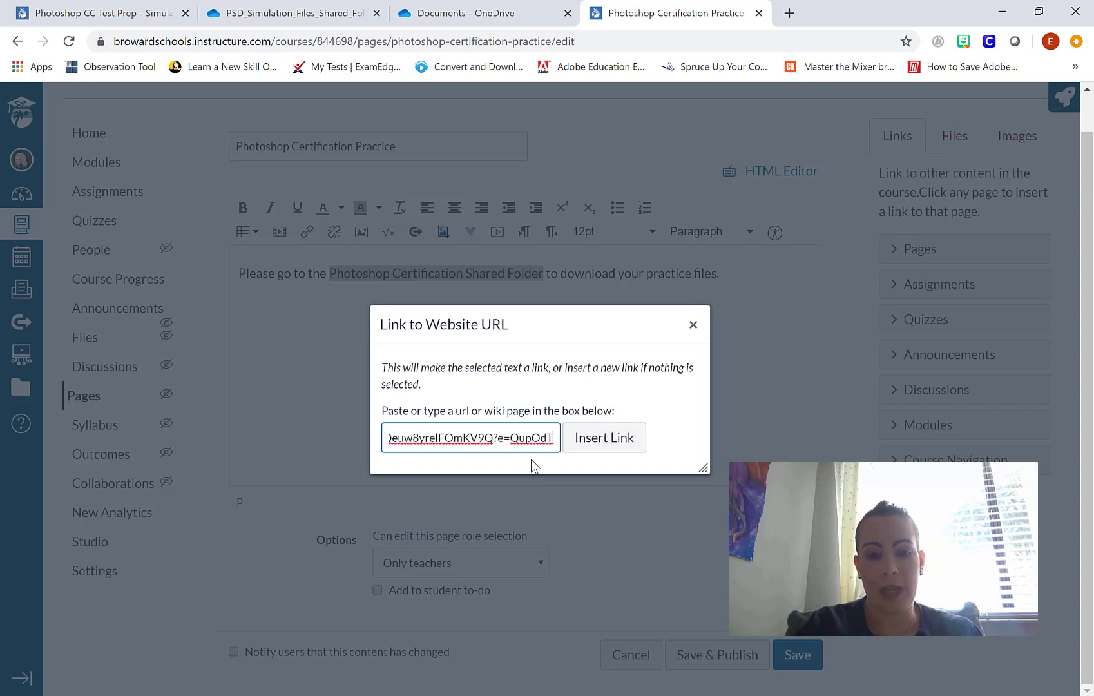
{"action": "left_click", "coordinate": [608, 448]}
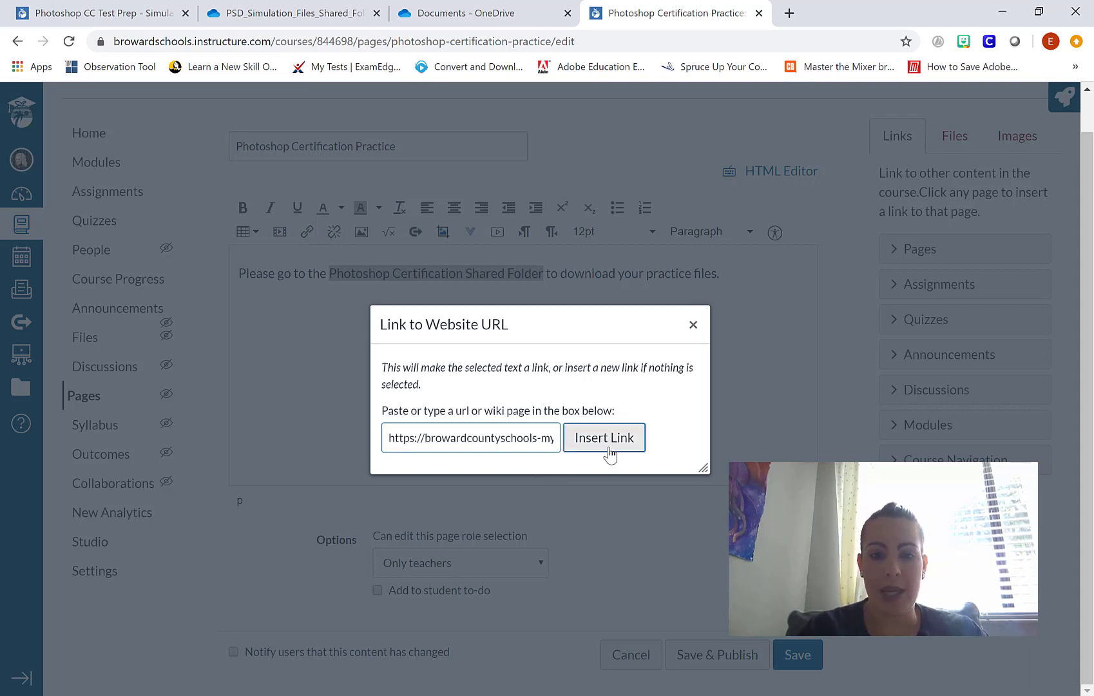
{"action": "left_click", "coordinate": [610, 448]}
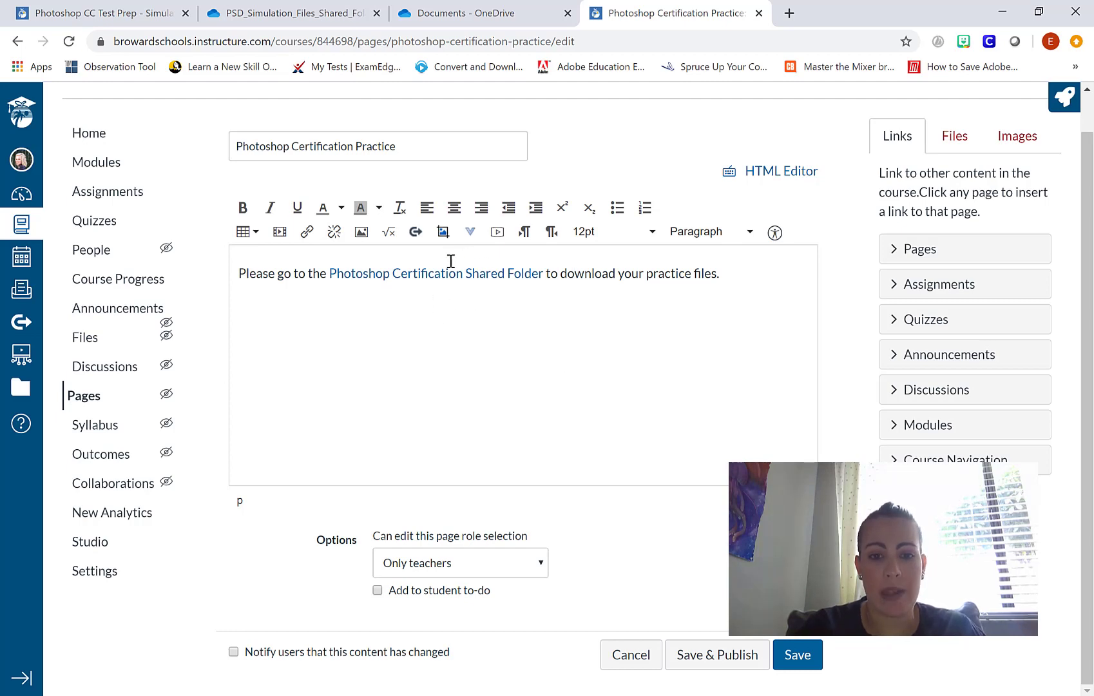
- Change the folder link's Target setting to 'New window'
{"action": "left_click", "coordinate": [408, 273]}
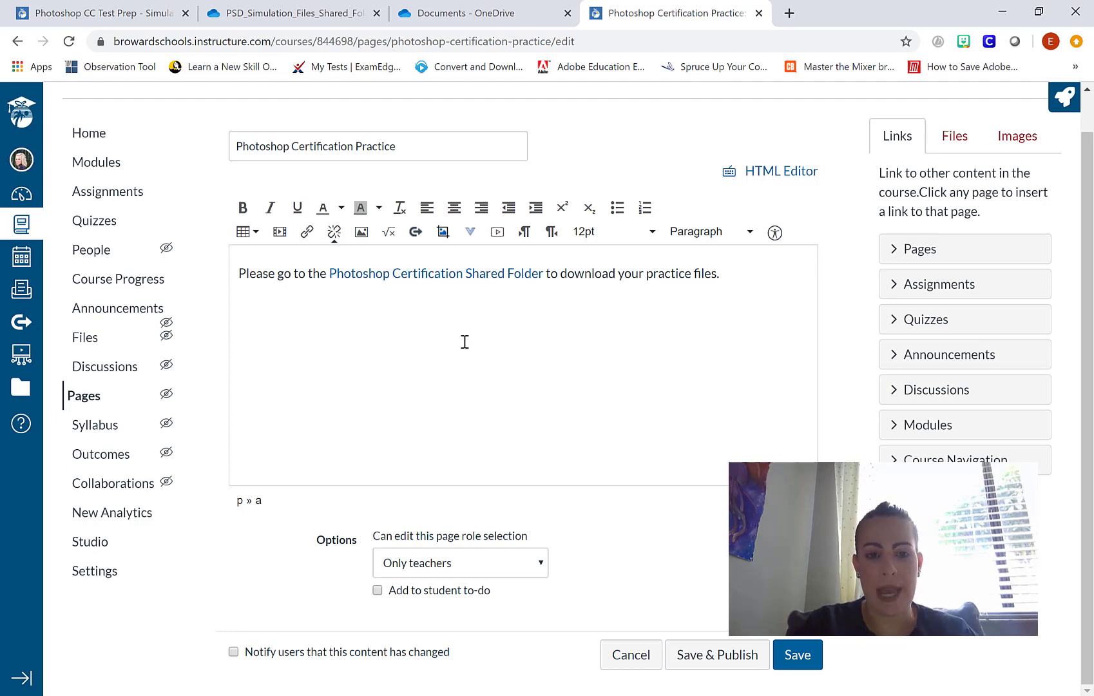
{"action": "key", "text": "ctrl+k"}
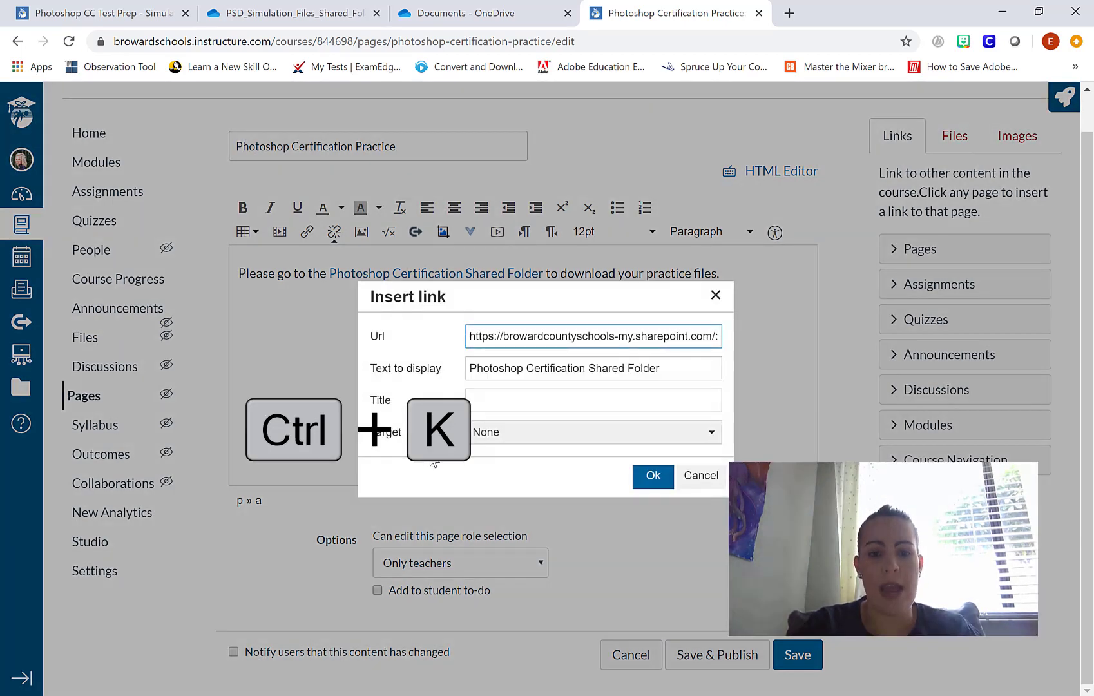
{"action": "left_click", "coordinate": [505, 433]}
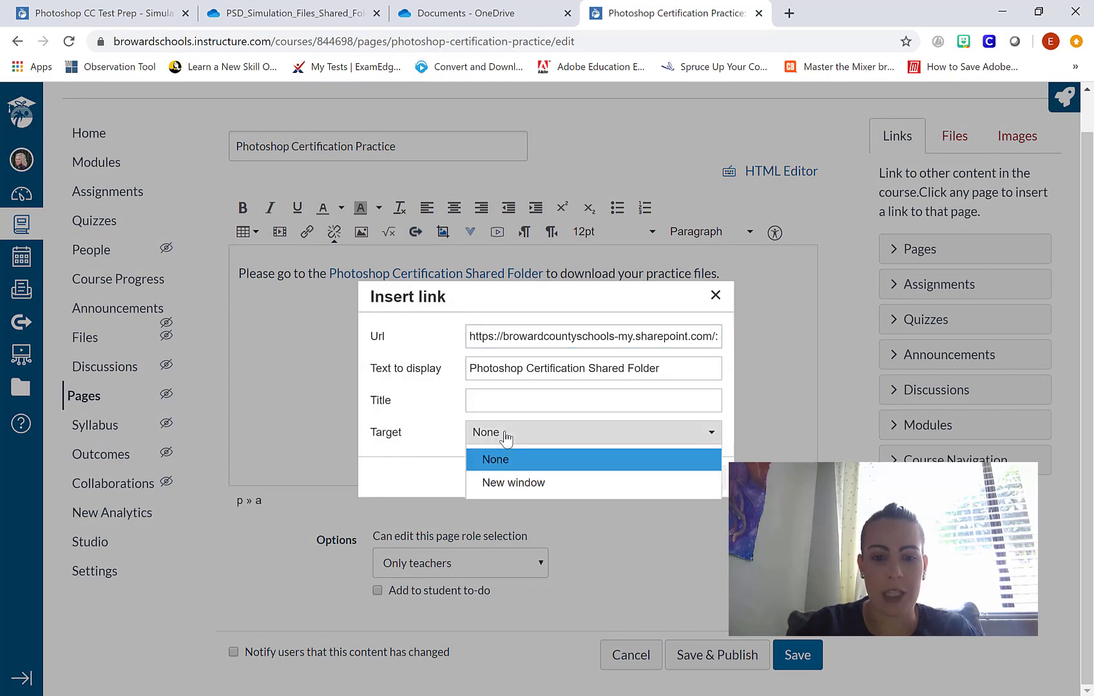
{"action": "left_click", "coordinate": [518, 483]}
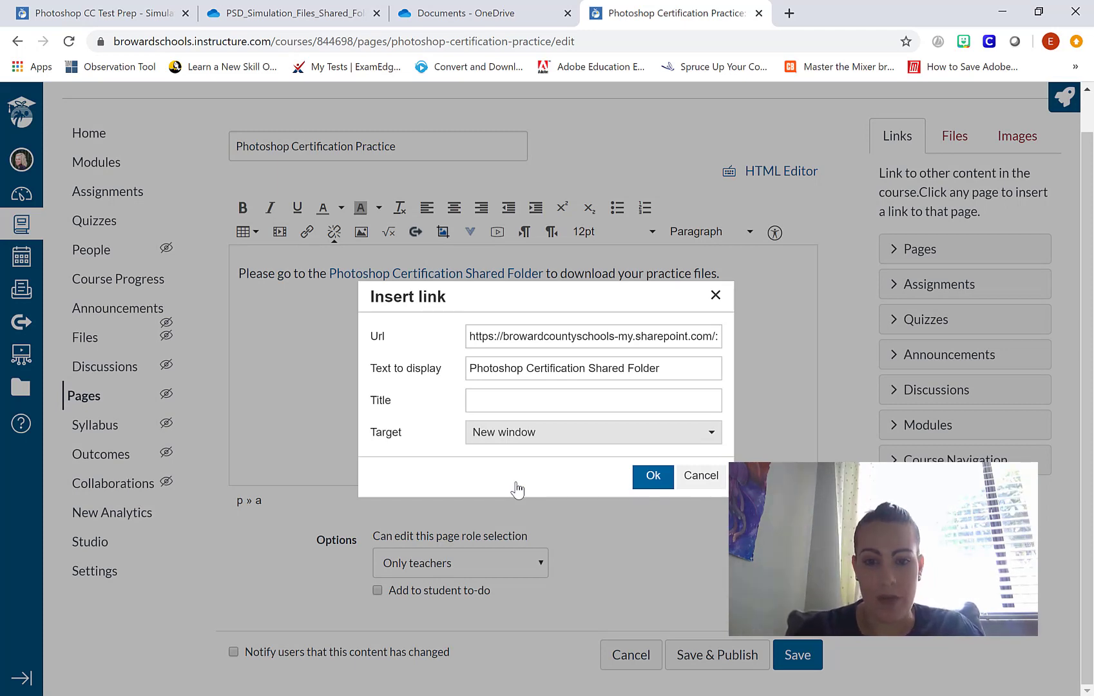
{"action": "left_click", "coordinate": [653, 477]}
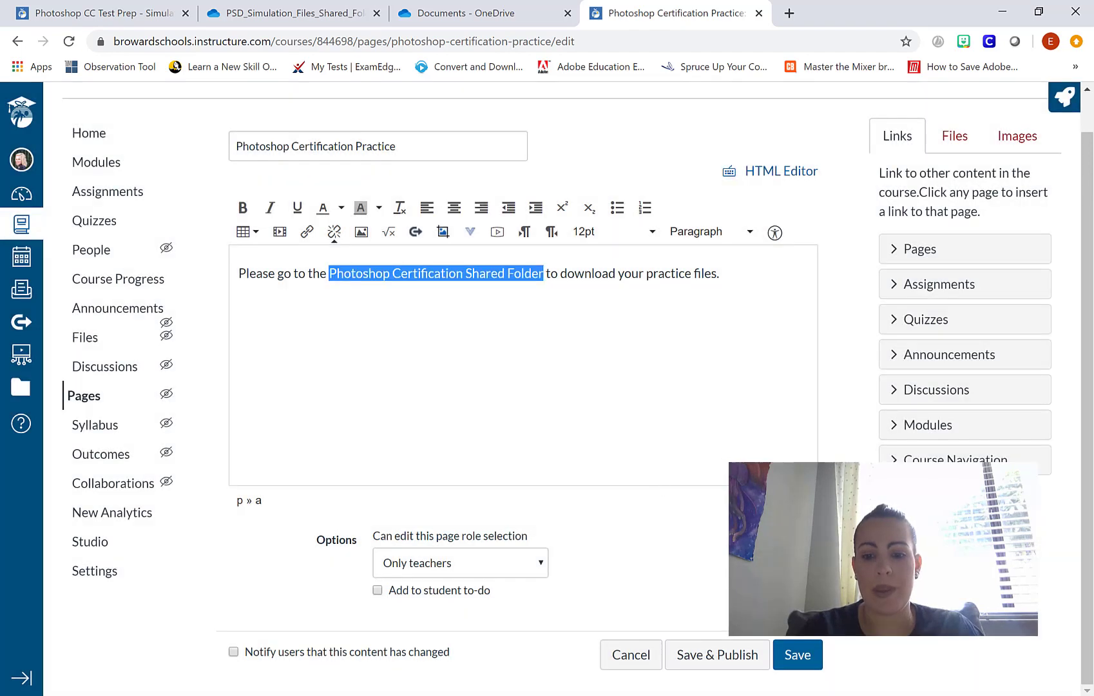
- Save the page and verify the folder link opens OneDrive in a separate tab
{"action": "left_click", "coordinate": [796, 656]}
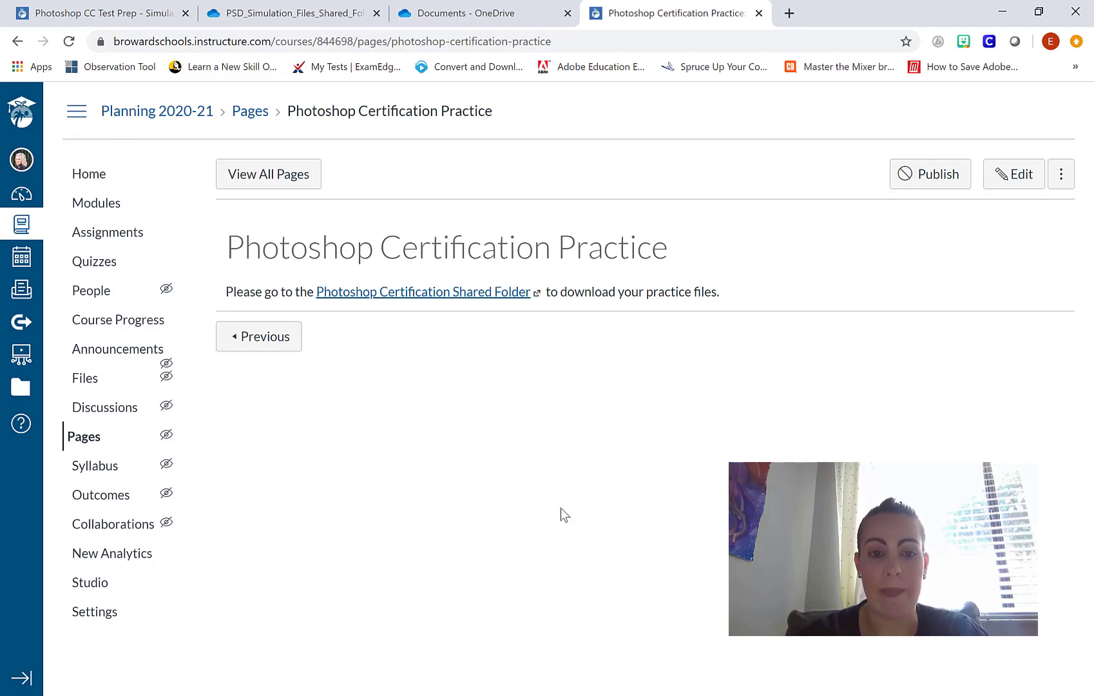
{"action": "left_click", "coordinate": [428, 291]}
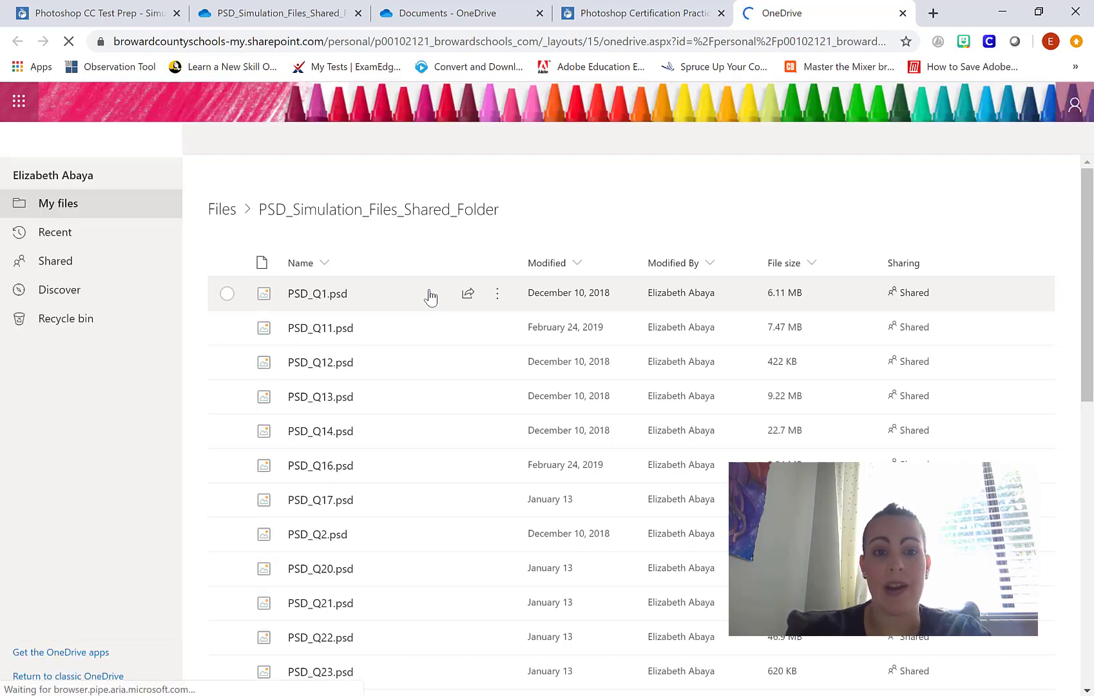
{"action": "left_click", "coordinate": [604, 8]}
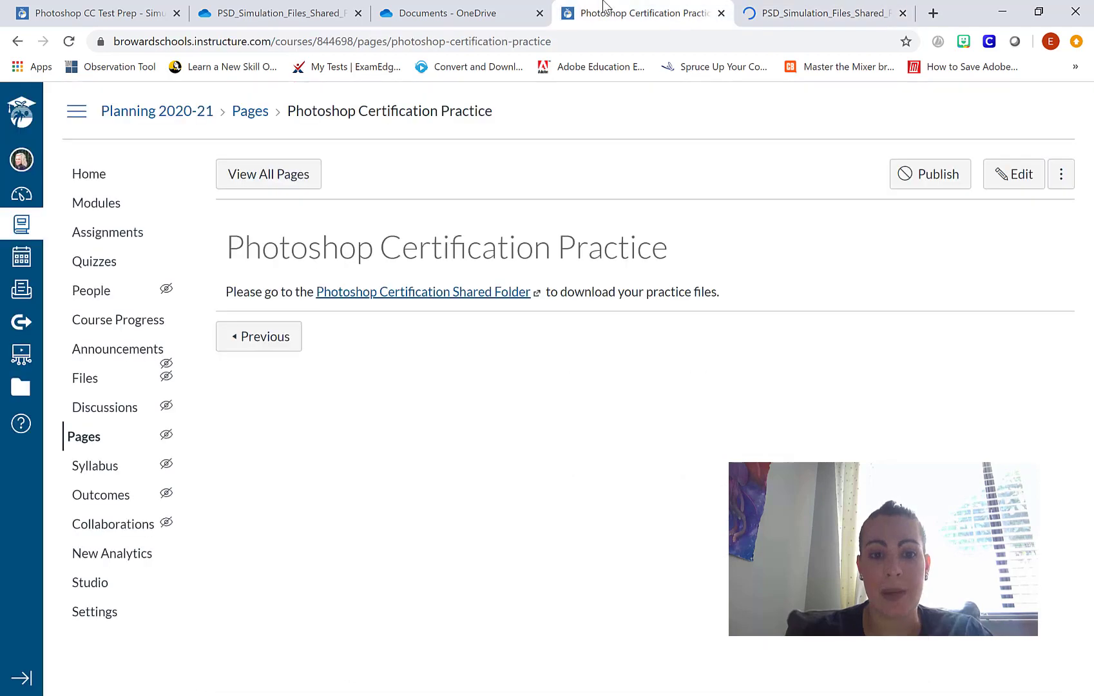